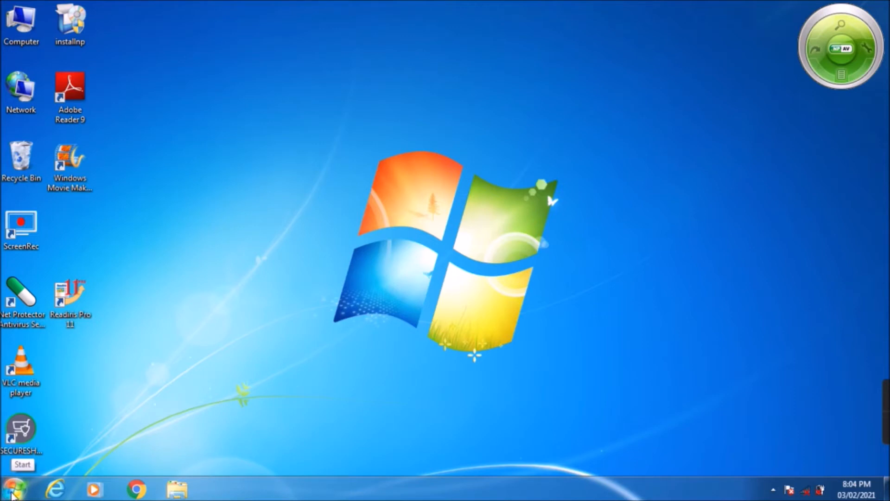
Step: Start Paint from the Accessories programs
click(13, 495)
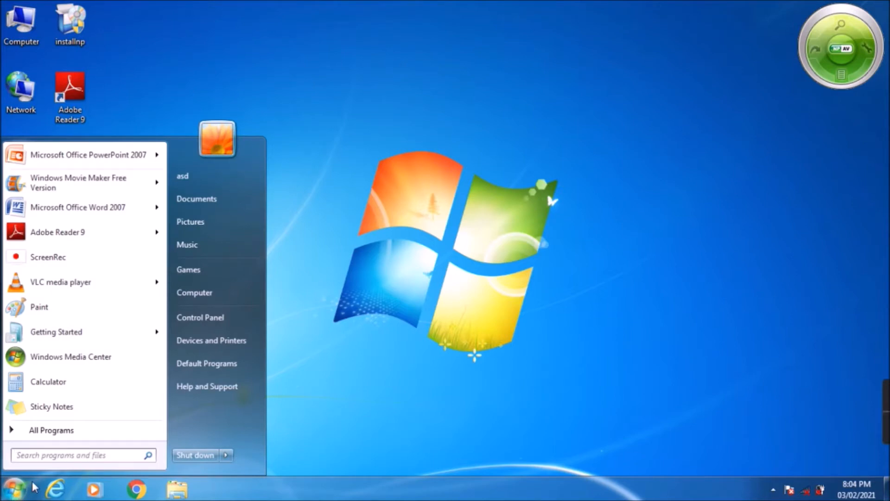
click(52, 436)
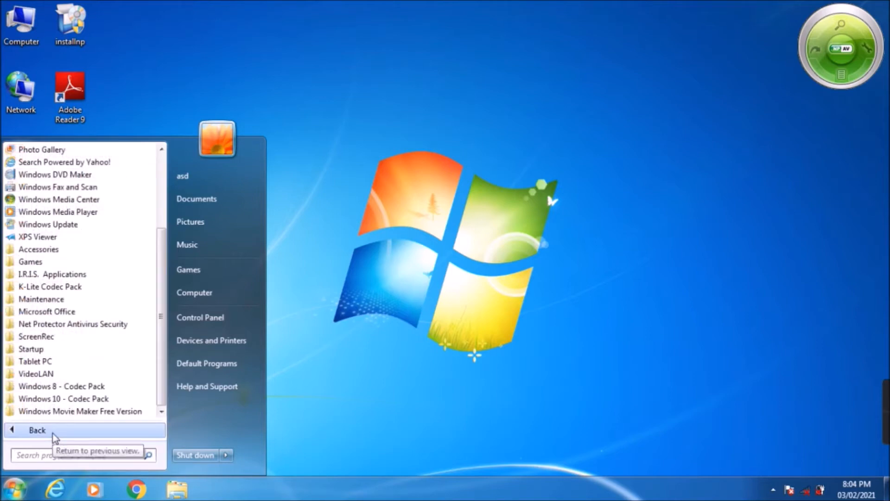
click(30, 250)
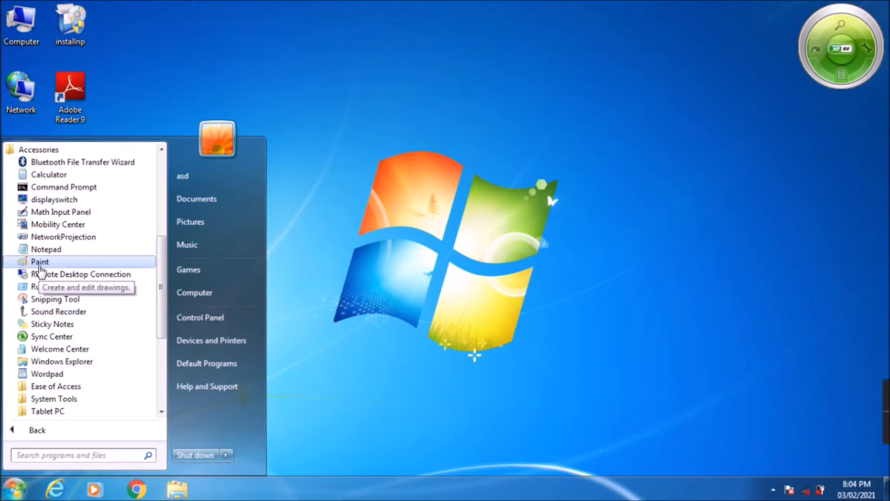
click(40, 263)
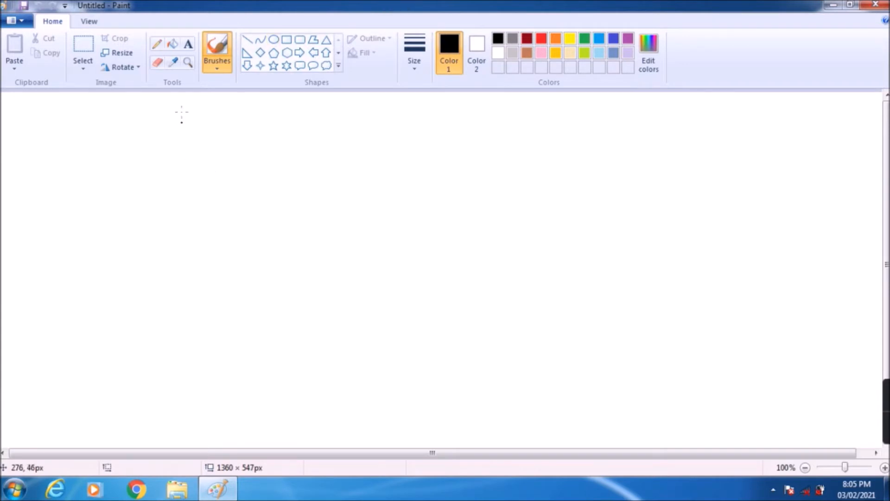
Step: Draw a thin black wavy pencil line mid-canvas and a second wavy line above it at the thickest pencil size
click(157, 46)
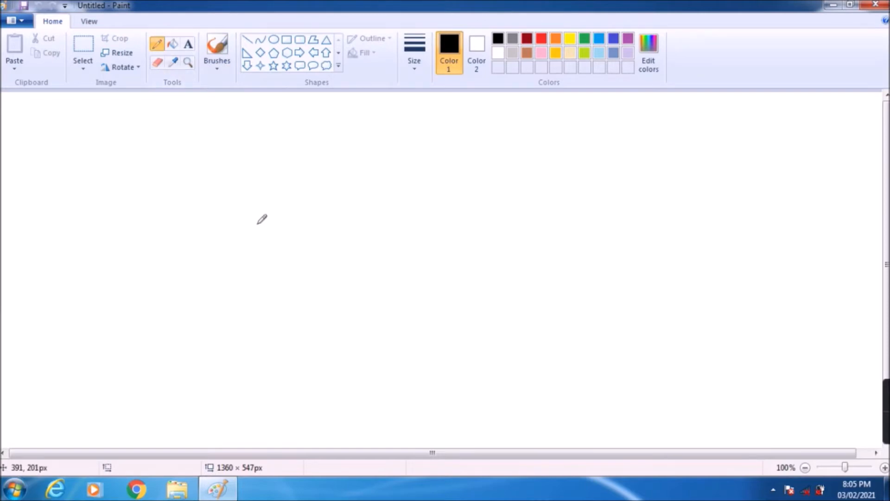
mouse_move(256, 223)
mouse_down()
mouse_move(275, 192)
mouse_move(283, 229)
mouse_move(320, 202)
mouse_move(325, 252)
mouse_move(356, 218)
mouse_move(373, 218)
mouse_move(383, 266)
mouse_move(407, 235)
mouse_move(418, 239)
mouse_move(434, 273)
mouse_move(454, 249)
mouse_up()
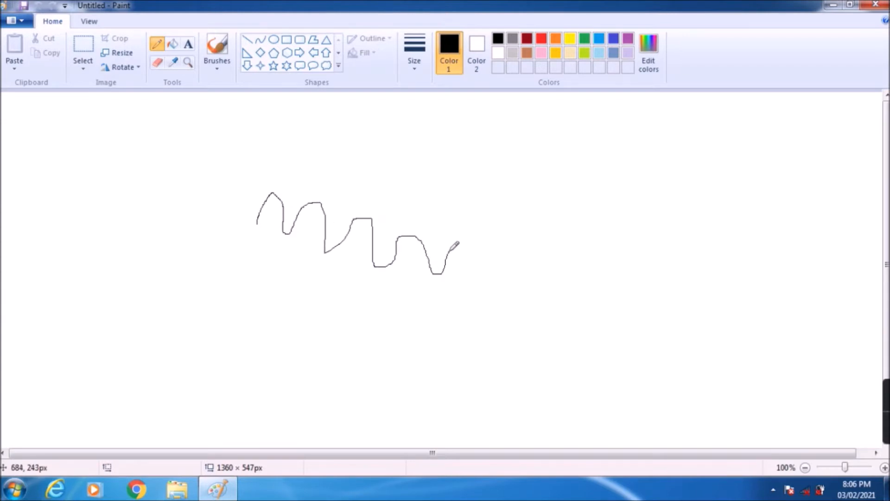
click(415, 74)
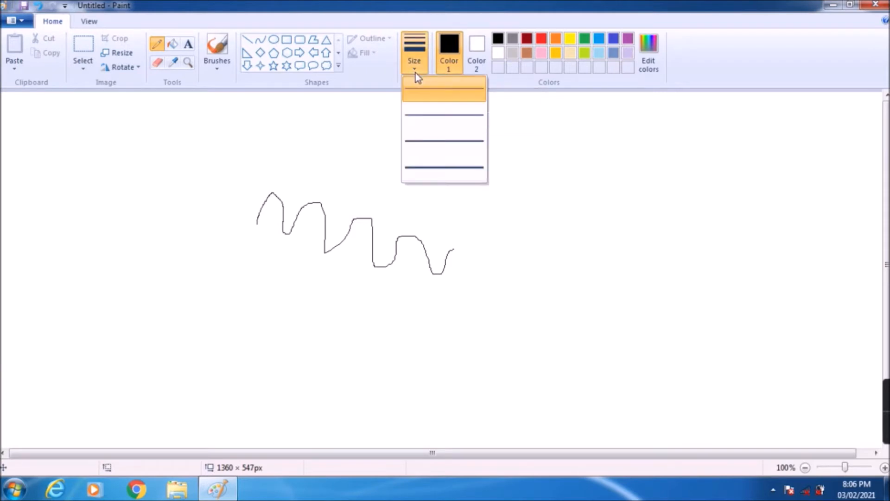
click(438, 170)
mouse_move(308, 169)
mouse_down()
mouse_move(319, 146)
mouse_move(341, 143)
mouse_move(359, 174)
mouse_move(385, 150)
mouse_move(397, 182)
mouse_move(415, 155)
mouse_move(434, 196)
mouse_move(449, 165)
mouse_move(460, 162)
mouse_move(478, 197)
mouse_move(521, 181)
mouse_up()
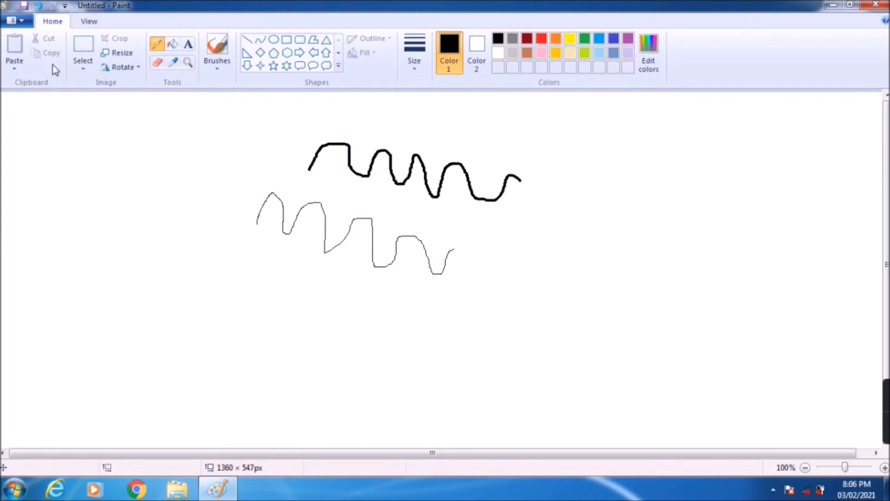
Step: Erase the beginning of the thick wavy line with the Eraser
click(161, 64)
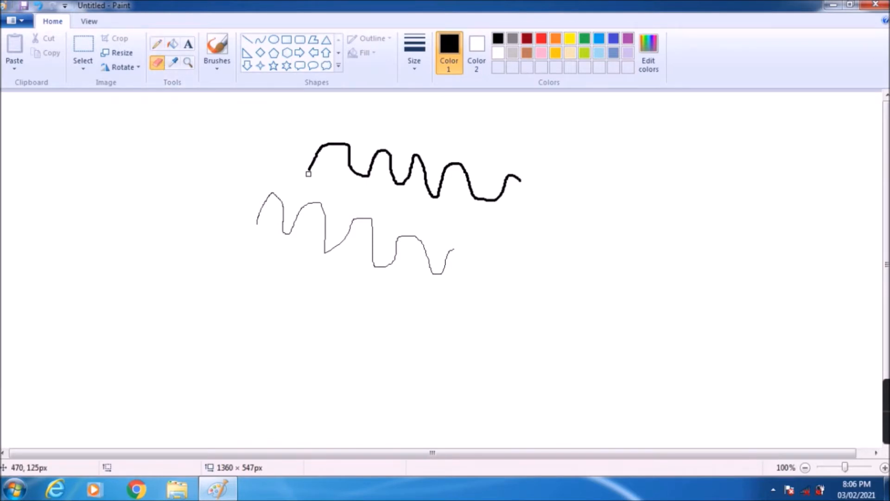
mouse_move(308, 174)
mouse_down()
mouse_move(319, 148)
mouse_move(335, 141)
mouse_move(358, 175)
mouse_move(374, 165)
mouse_up()
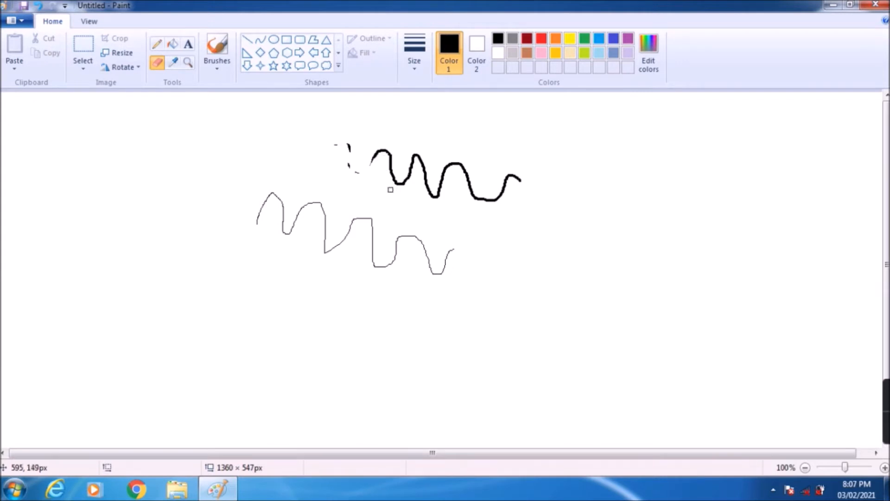
drag(408, 190, 415, 163)
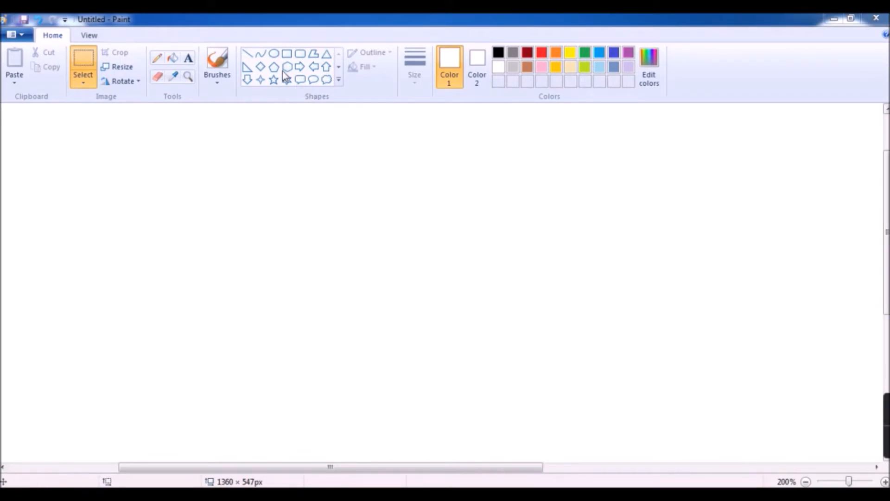
Step: Draw a short horizontal black line on the blank canvas and, beside it, a curve about 96 × 51 px bent downward
click(339, 80)
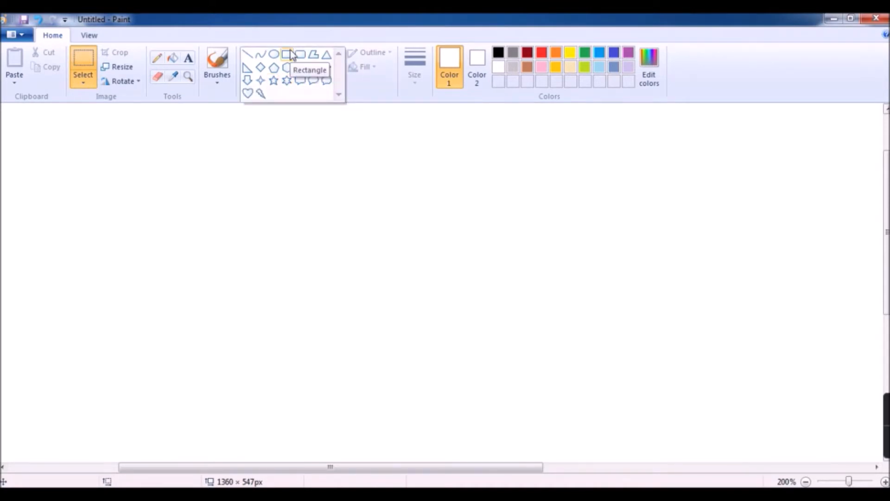
click(247, 55)
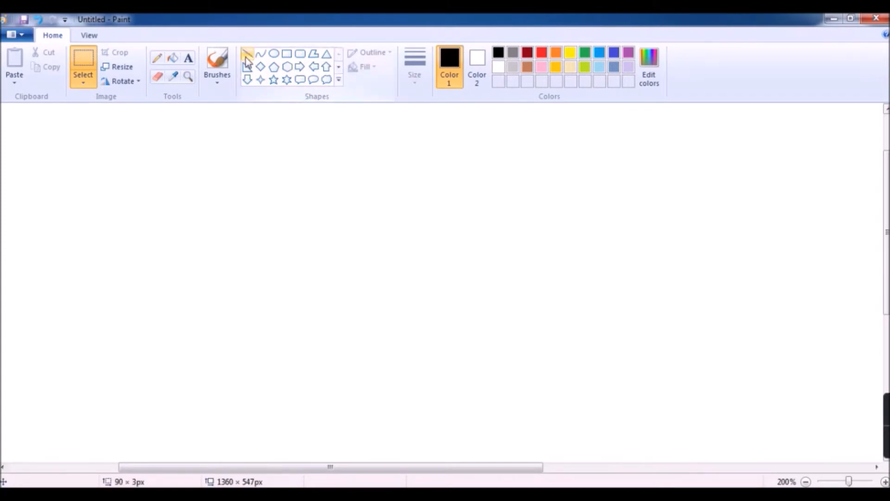
drag(74, 137, 169, 137)
click(261, 55)
drag(233, 156, 361, 152)
drag(293, 155, 293, 218)
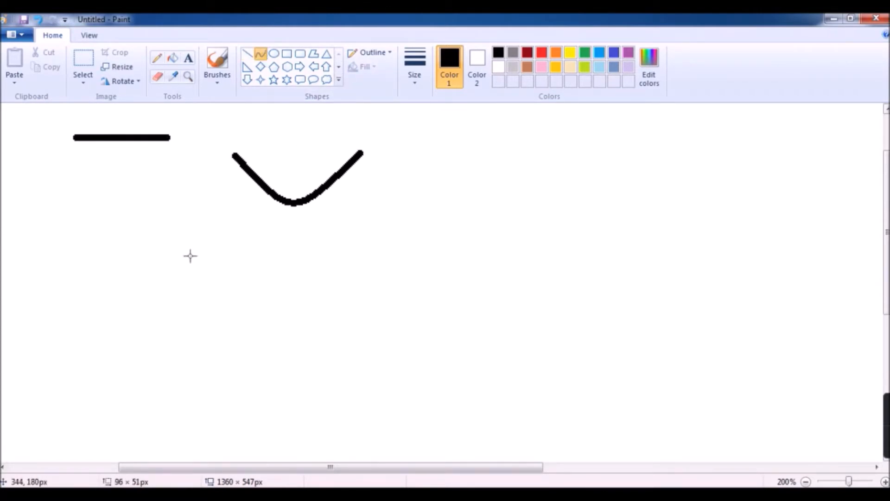
Step: Draw a black ellipse beside the curve and a black rectangle next to the ellipse
click(274, 54)
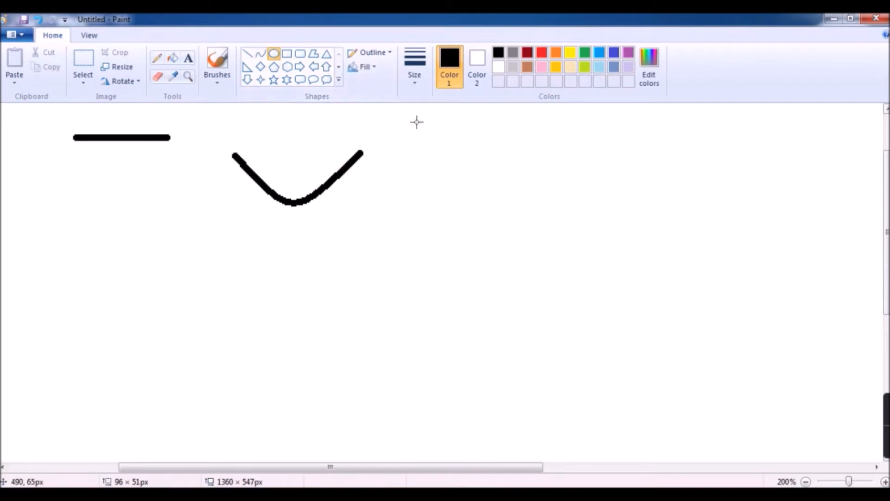
drag(417, 123, 534, 216)
click(287, 54)
drag(584, 127, 702, 190)
Step: Draw a rounded rectangle below the straight line and a three-sided polygon about 69 × 38 px beside it
click(301, 55)
drag(22, 197, 141, 256)
click(314, 54)
drag(180, 223, 269, 260)
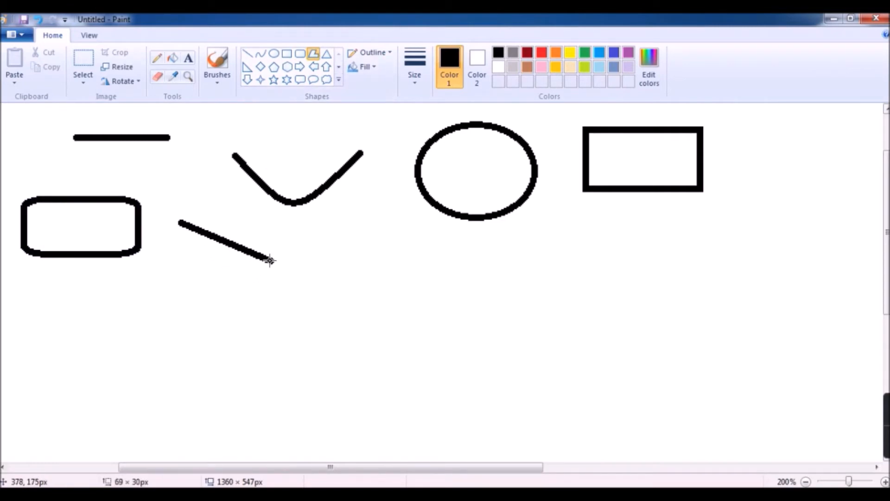
drag(224, 243, 195, 272)
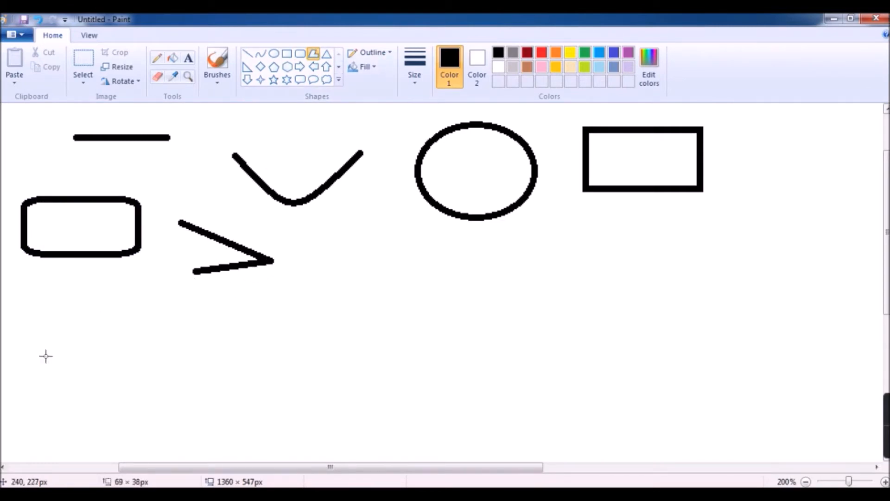
Step: Draw a triangle about 73 × 47 px beside the polygon and a diamond below the rectangle
click(326, 54)
drag(354, 233, 451, 294)
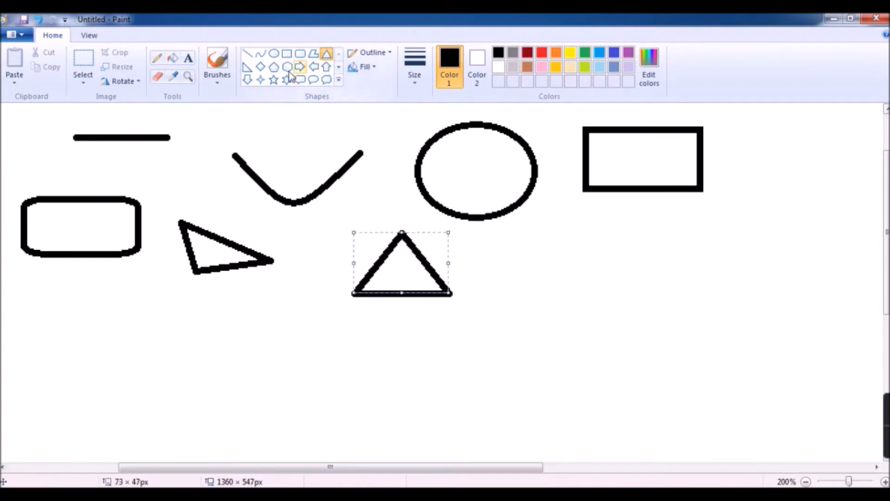
click(261, 66)
drag(555, 247, 640, 310)
Step: Draw a six-point star about 89 × 56 px and a four-point star about 88 × 74 px below the other shapes, both outlined in green
click(286, 81)
drag(216, 353, 332, 425)
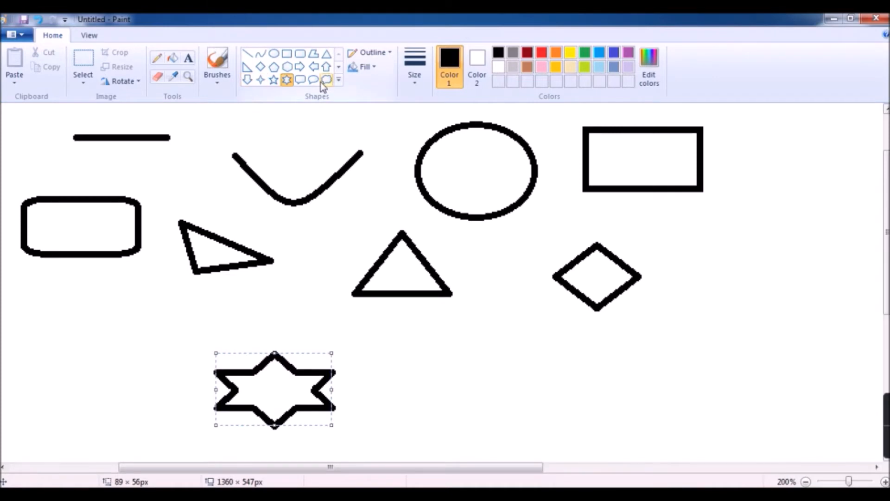
click(339, 80)
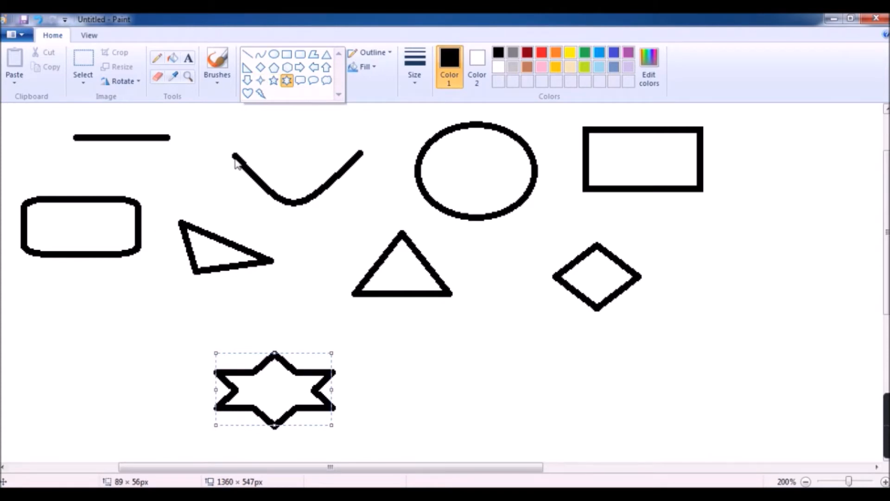
click(378, 139)
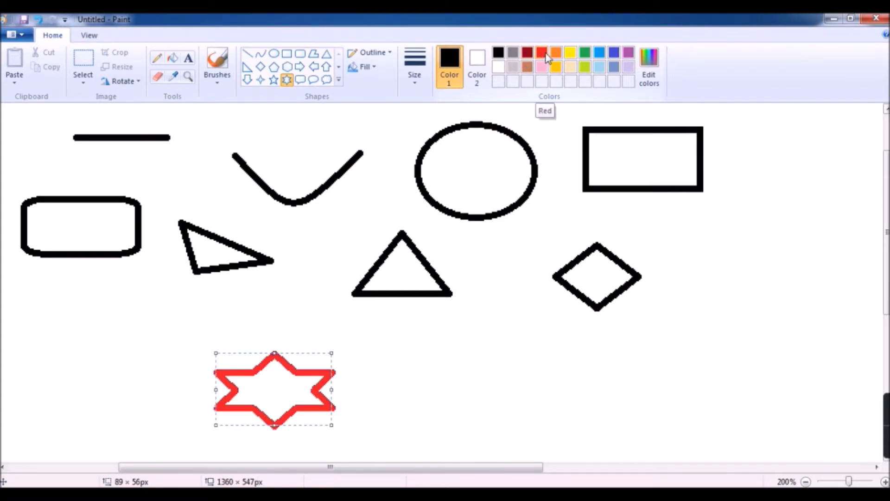
click(585, 52)
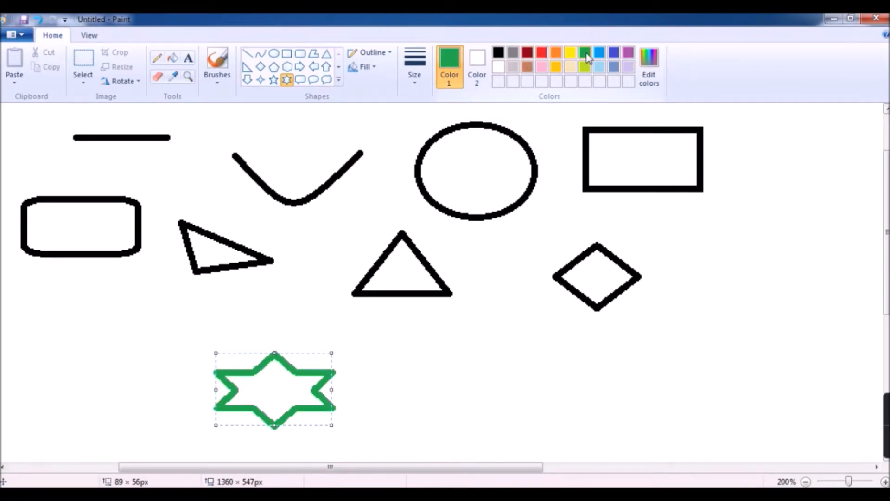
click(259, 80)
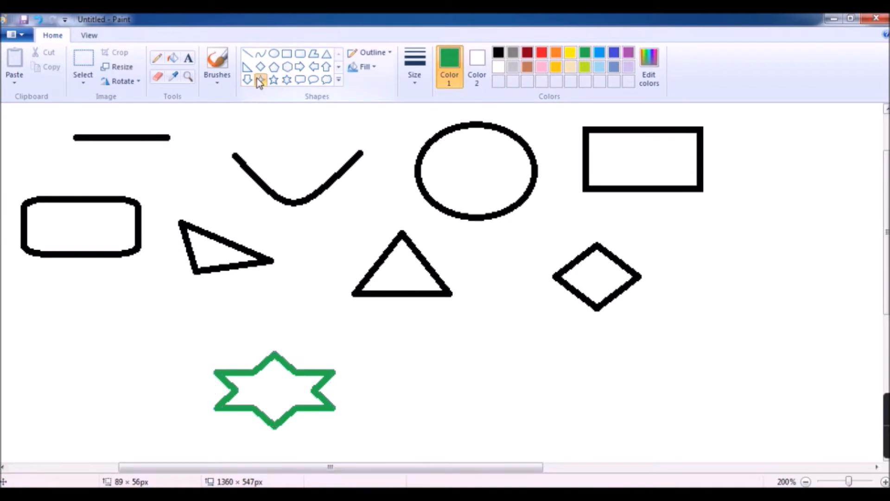
drag(51, 301, 168, 399)
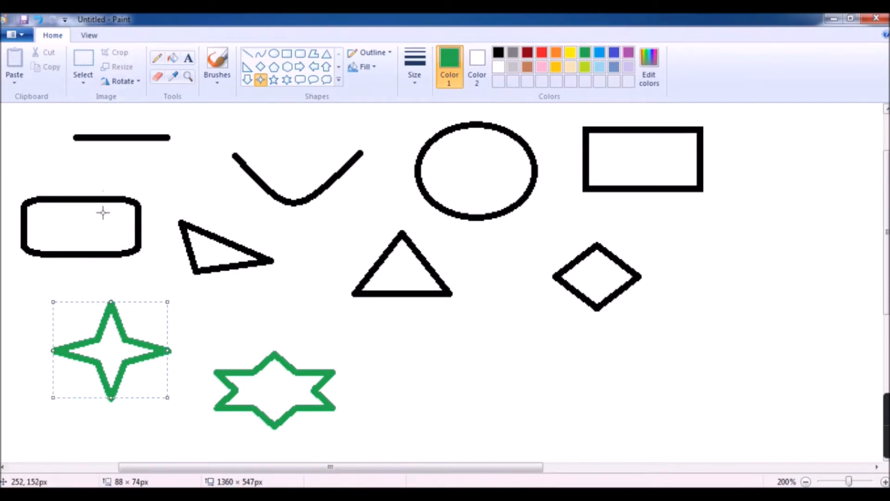
Step: Fill the rounded rectangle with greyish blue
click(173, 59)
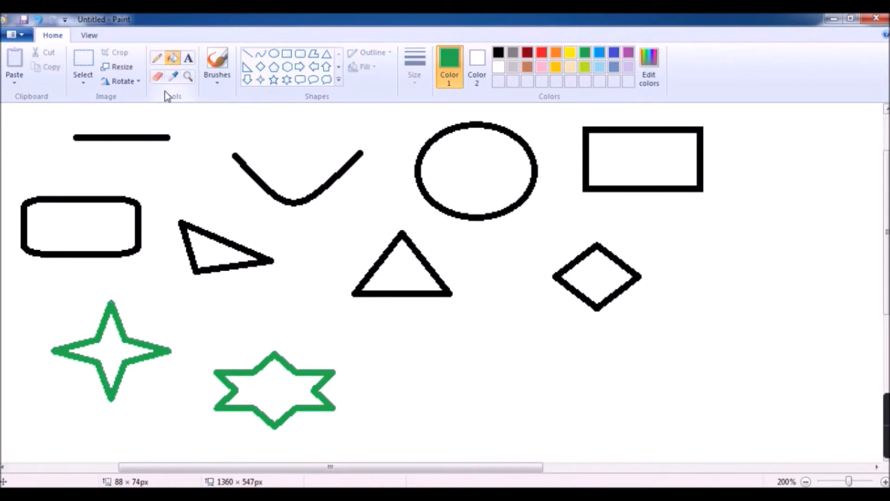
click(69, 225)
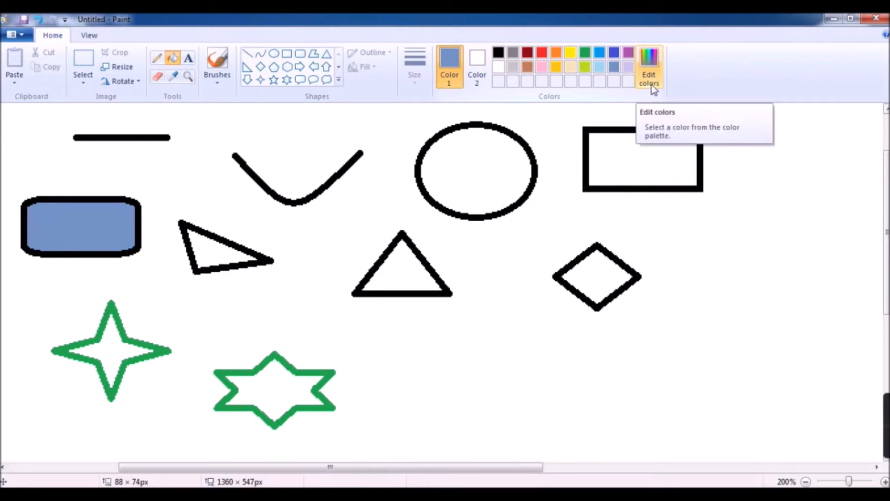
Step: Define a custom purple with hue 178, saturation 91 and luminance 126 as Color 1
click(614, 54)
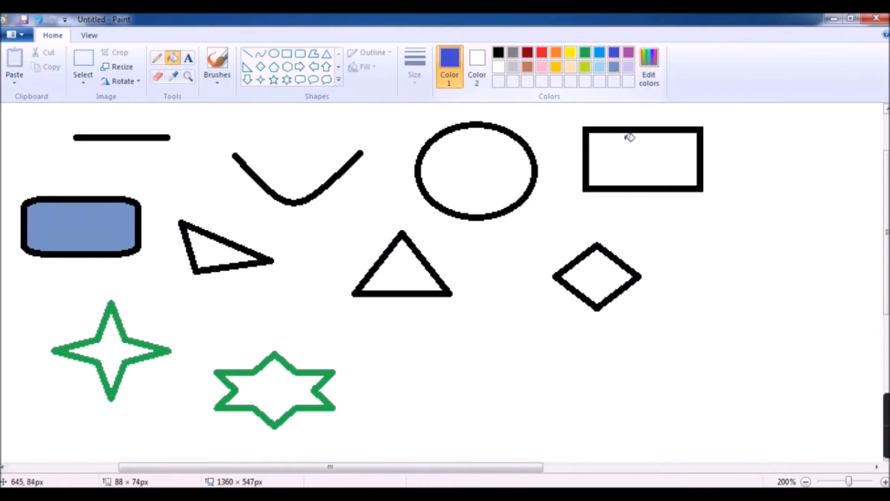
click(656, 84)
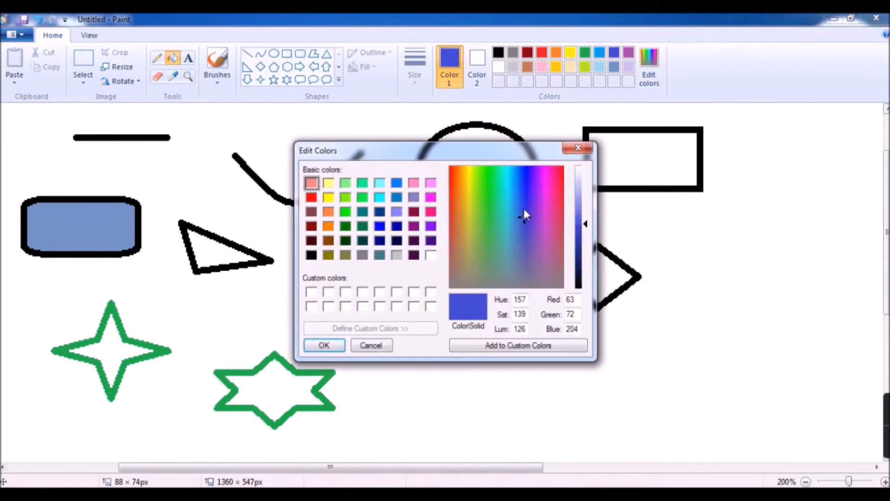
drag(524, 216, 535, 242)
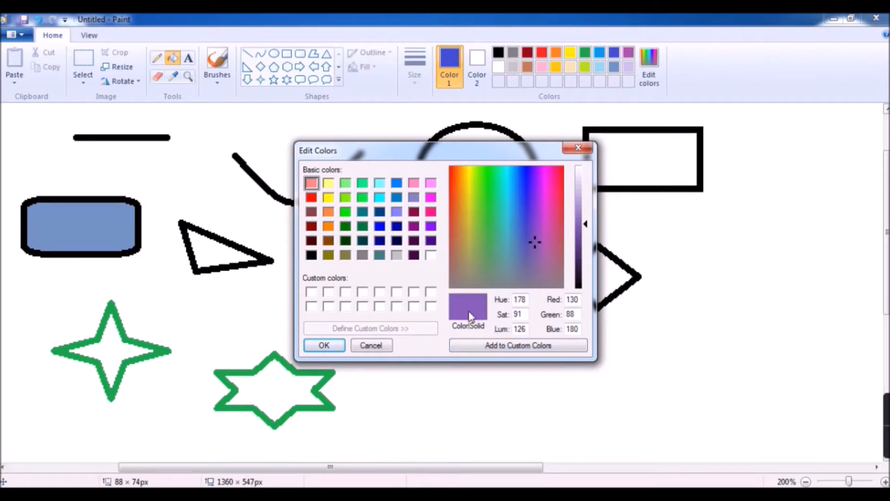
click(328, 345)
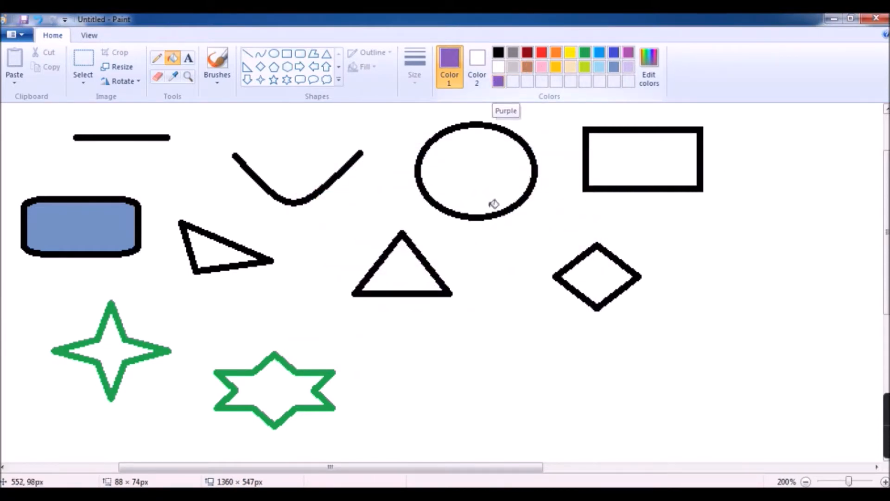
Step: Fill the ellipse, the upright triangle and the six-point star with the custom purple
click(475, 154)
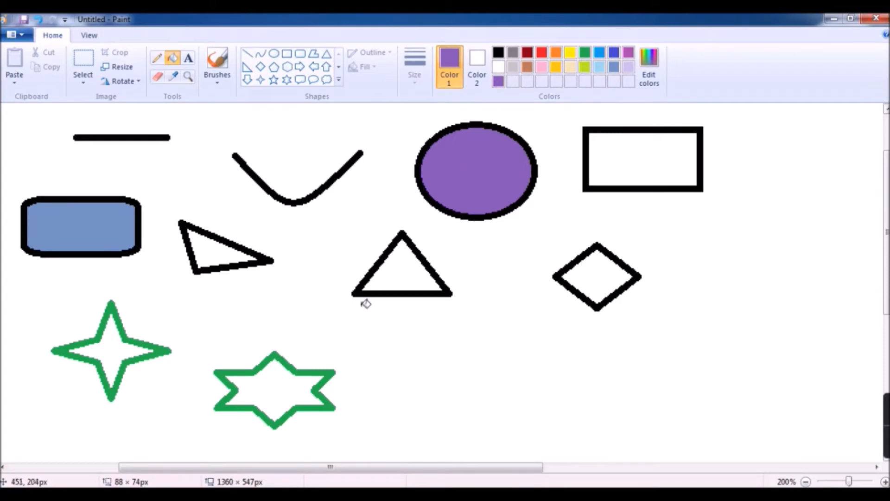
click(417, 269)
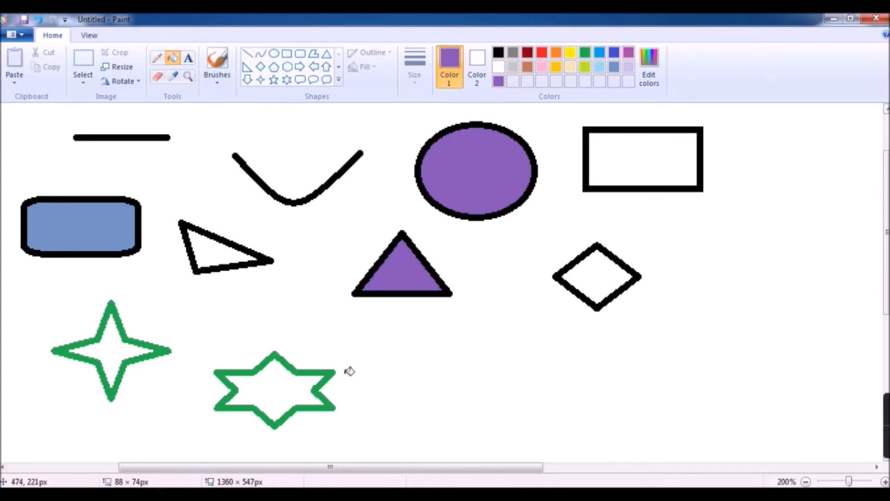
click(280, 392)
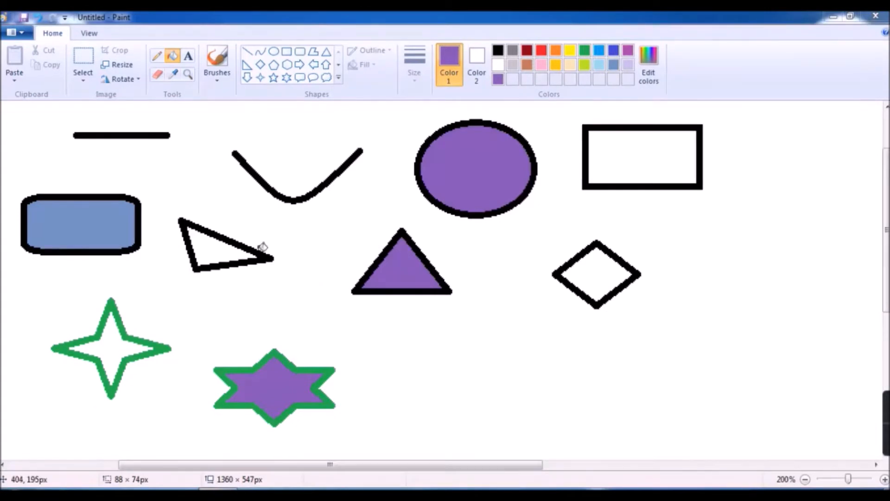
Step: Spray red over the interior of the black-outlined rectangle with the Airbrush
click(218, 82)
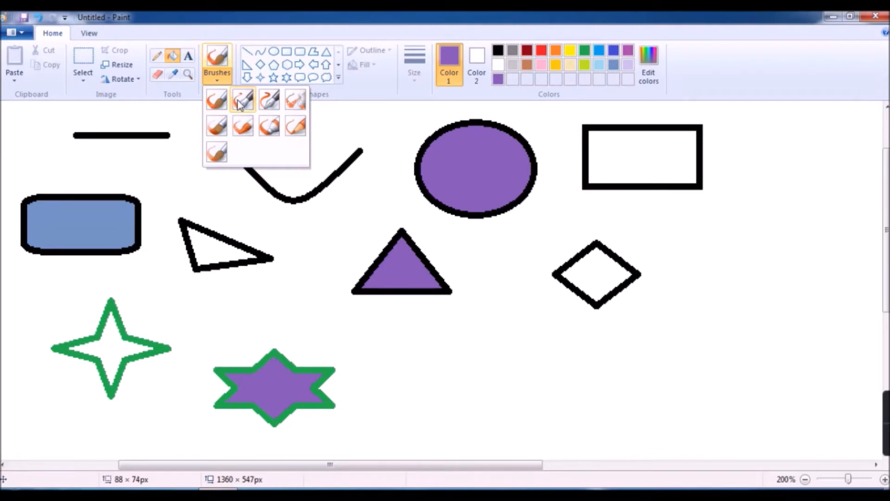
click(296, 101)
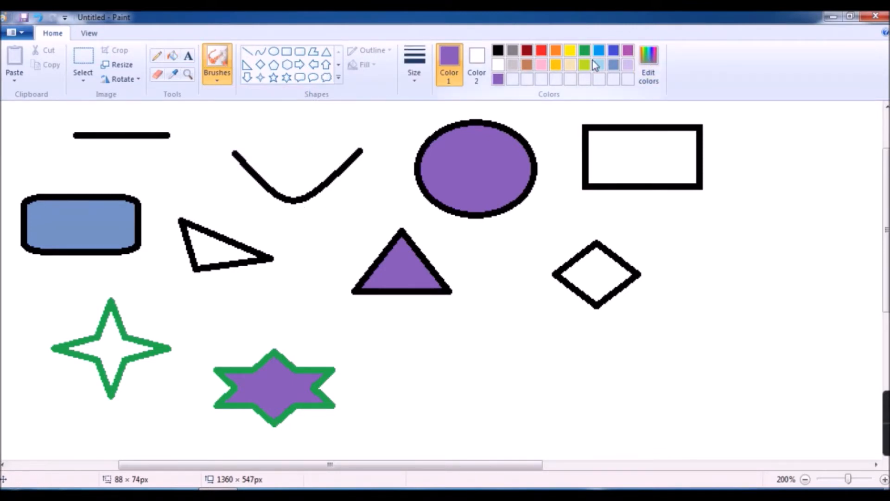
click(542, 51)
click(604, 145)
click(629, 147)
click(638, 160)
click(620, 163)
click(605, 164)
click(603, 169)
click(611, 159)
click(618, 144)
click(615, 153)
click(586, 130)
click(611, 151)
click(663, 155)
click(662, 149)
click(649, 174)
mouse_move(651, 172)
mouse_down()
mouse_move(670, 161)
mouse_move(682, 170)
mouse_move(683, 140)
mouse_move(683, 172)
mouse_move(687, 144)
mouse_move(629, 138)
mouse_move(620, 128)
mouse_move(683, 129)
mouse_move(609, 151)
mouse_move(666, 165)
mouse_move(626, 171)
mouse_move(607, 163)
mouse_move(600, 132)
mouse_move(599, 162)
mouse_move(596, 137)
mouse_move(603, 174)
mouse_move(672, 178)
mouse_move(683, 176)
mouse_move(698, 146)
mouse_move(693, 125)
mouse_move(651, 141)
mouse_move(628, 130)
mouse_up()
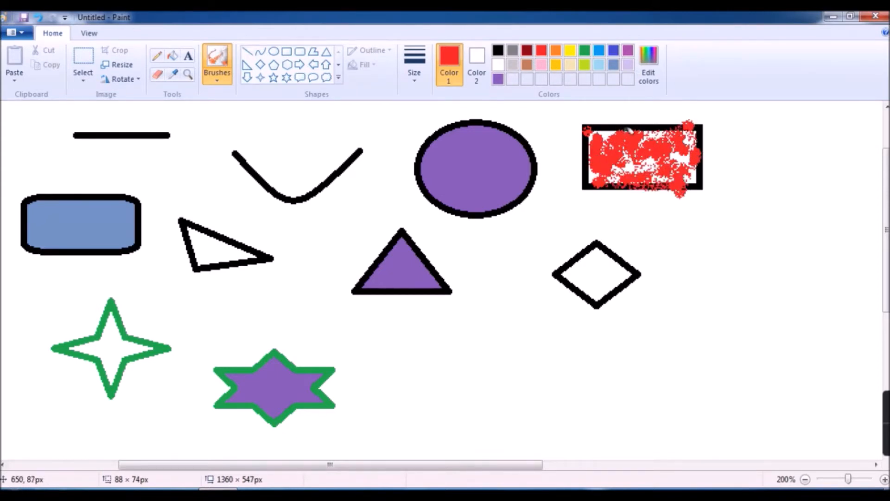
Step: Paint red Watercolor brush strokes in the blank area below the diamond and inside the diamond
click(217, 76)
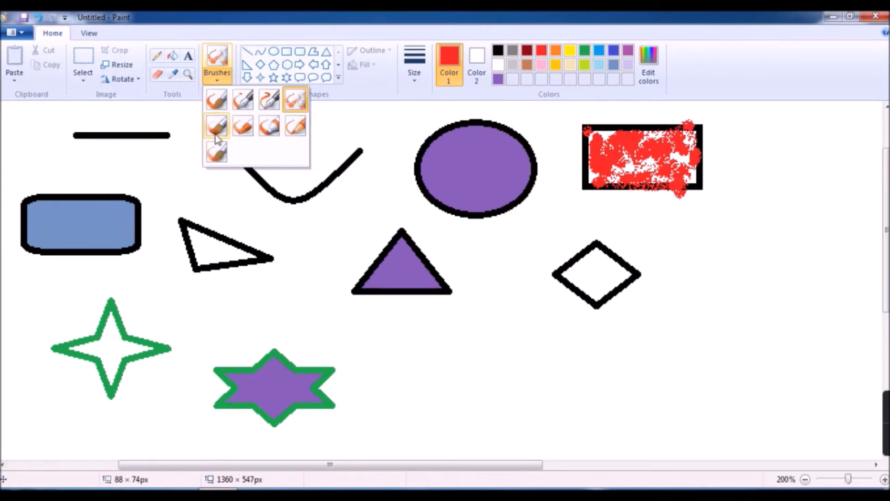
click(216, 152)
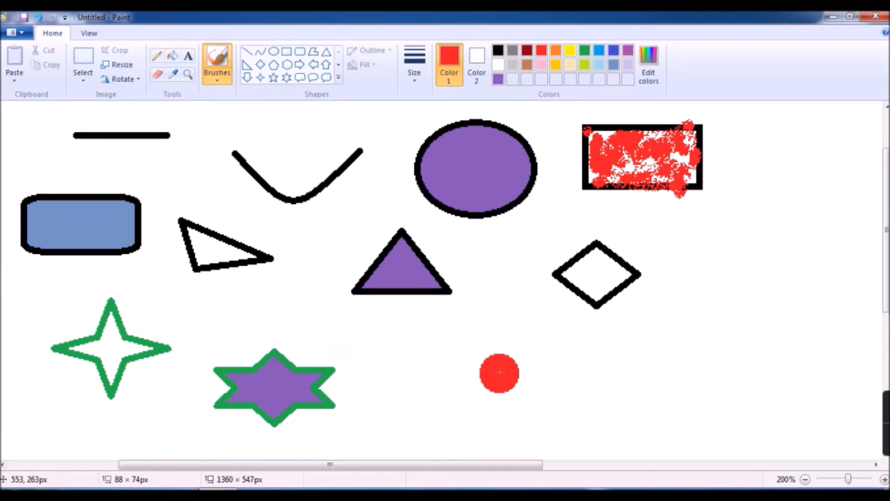
mouse_move(507, 365)
mouse_down()
mouse_move(543, 389)
mouse_move(488, 404)
mouse_move(537, 376)
mouse_up()
mouse_move(598, 280)
mouse_down()
mouse_move(580, 235)
mouse_move(587, 270)
mouse_move(614, 273)
mouse_up()
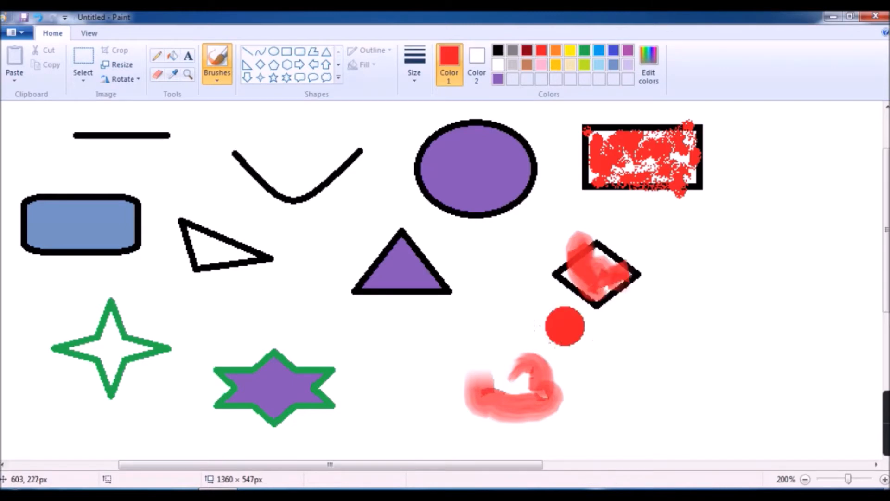
Step: Paint a red curved stroke beside the slanted triangle and colour its interior with Calligraphy brush 2
click(216, 73)
click(269, 99)
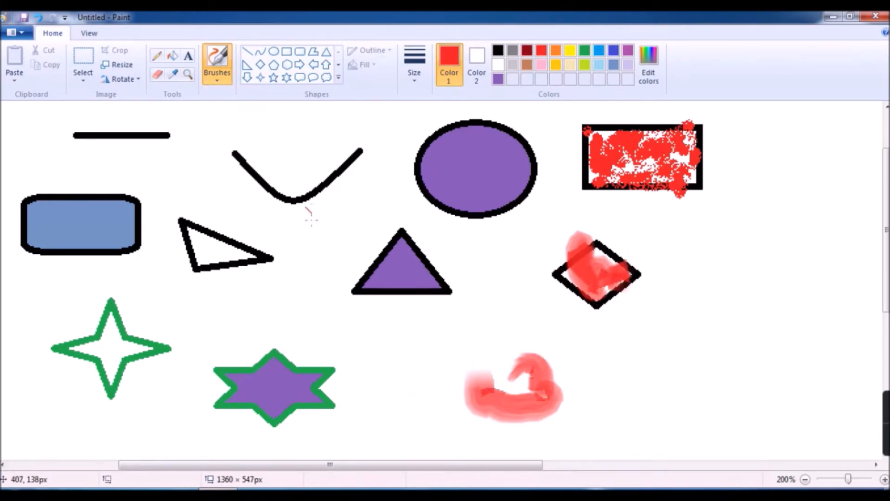
mouse_move(314, 237)
mouse_down()
mouse_move(309, 260)
mouse_move(302, 234)
mouse_move(242, 287)
mouse_move(205, 267)
mouse_up()
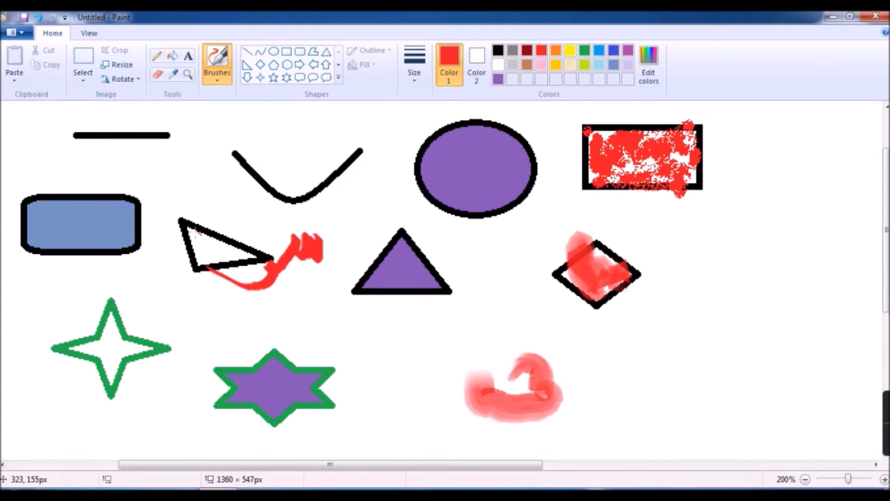
mouse_move(195, 231)
mouse_down()
mouse_move(200, 262)
mouse_move(266, 259)
mouse_move(247, 255)
mouse_up()
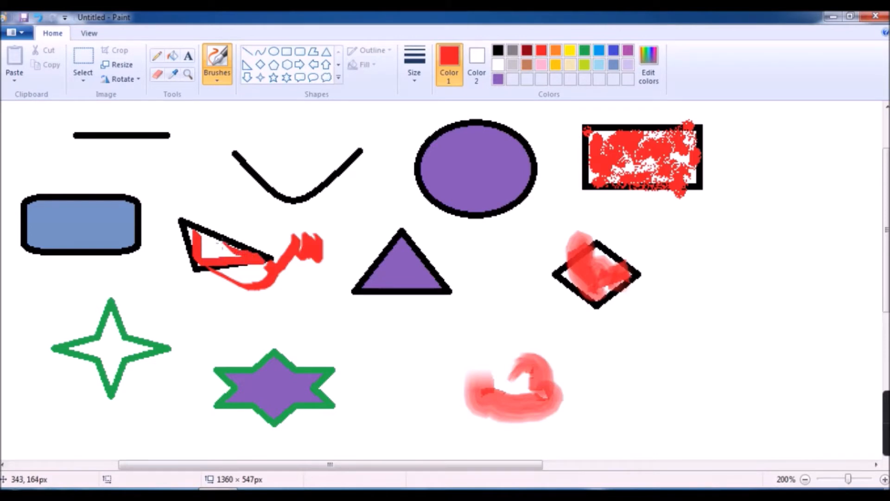
drag(185, 232, 224, 254)
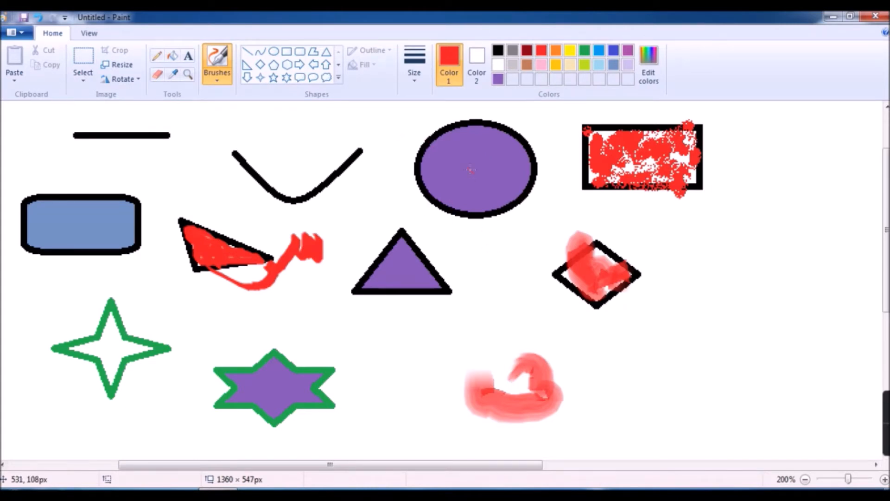
Step: Select the blue rounded rectangle with a rectangular selection and stretch it to about 114 × 104 px
click(81, 83)
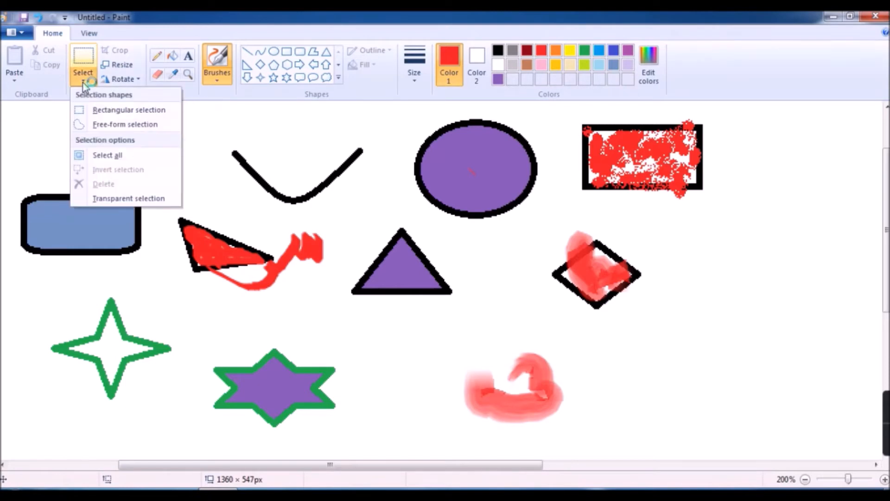
click(131, 111)
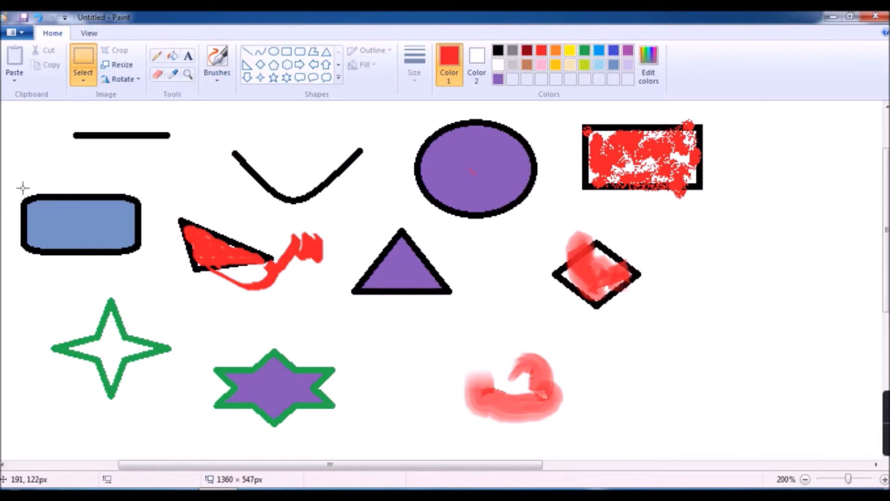
drag(19, 186, 155, 271)
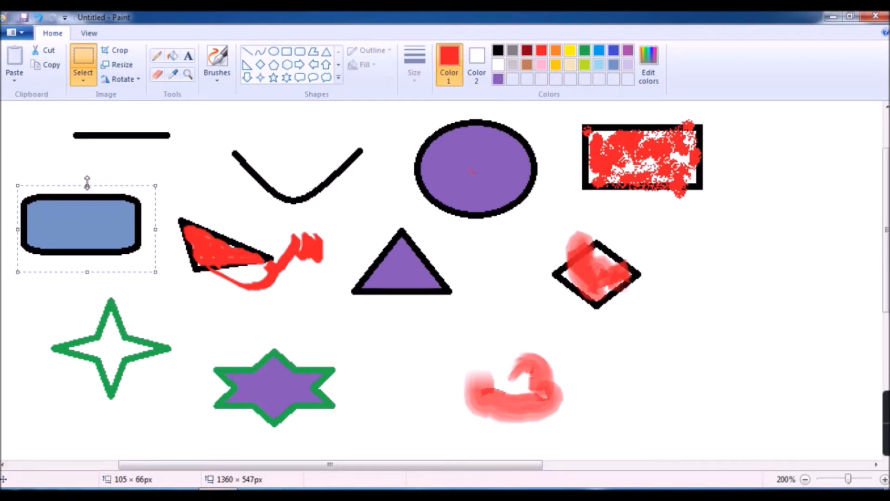
drag(87, 184, 87, 152)
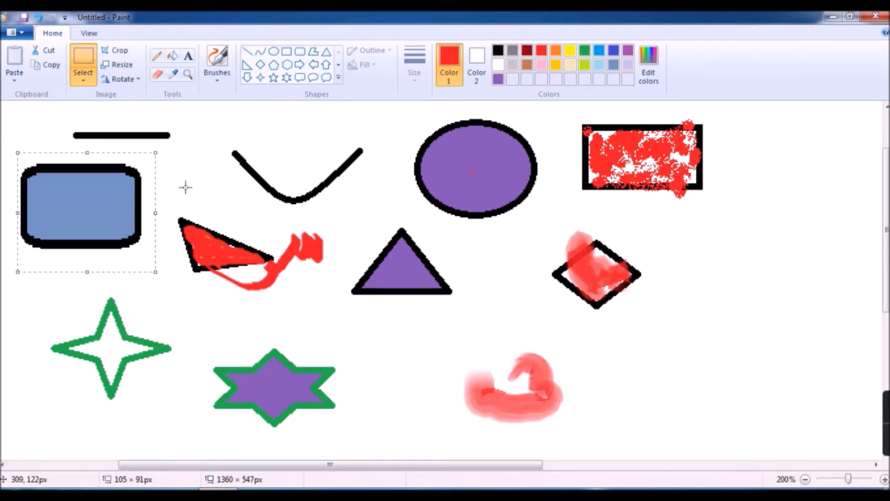
drag(158, 213, 202, 213)
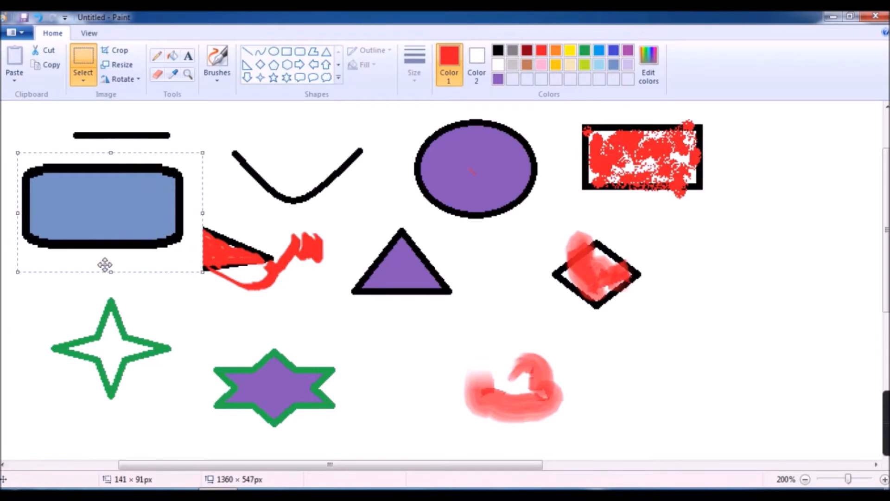
drag(112, 276, 109, 290)
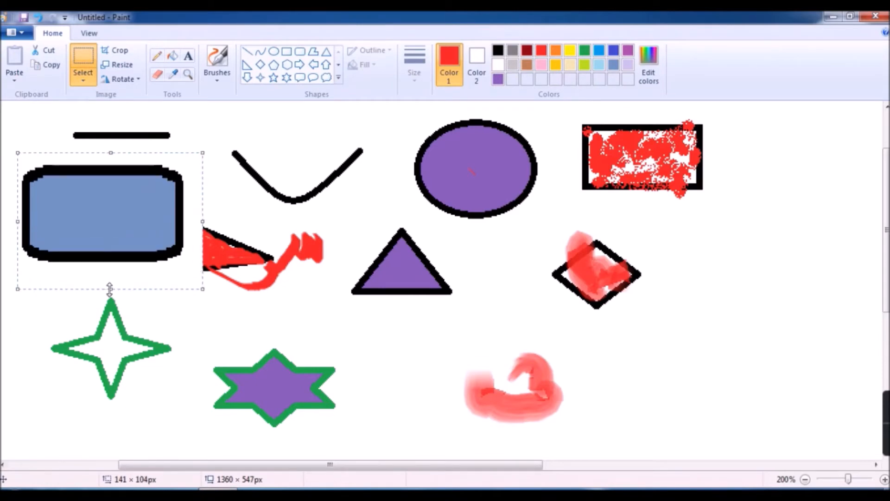
drag(205, 222, 167, 222)
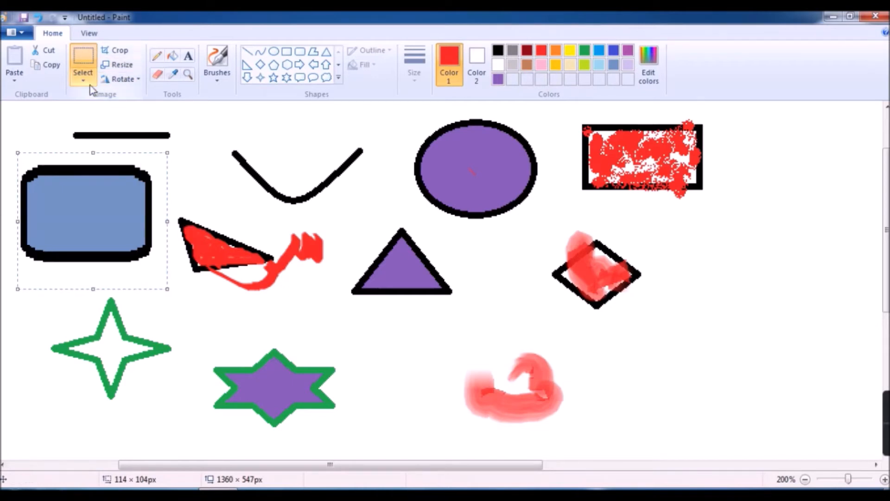
click(250, 185)
Step: Select the purple ellipse with a rectangular selection about 115 × 93 px and stretch it upward, to the right and downward
click(76, 79)
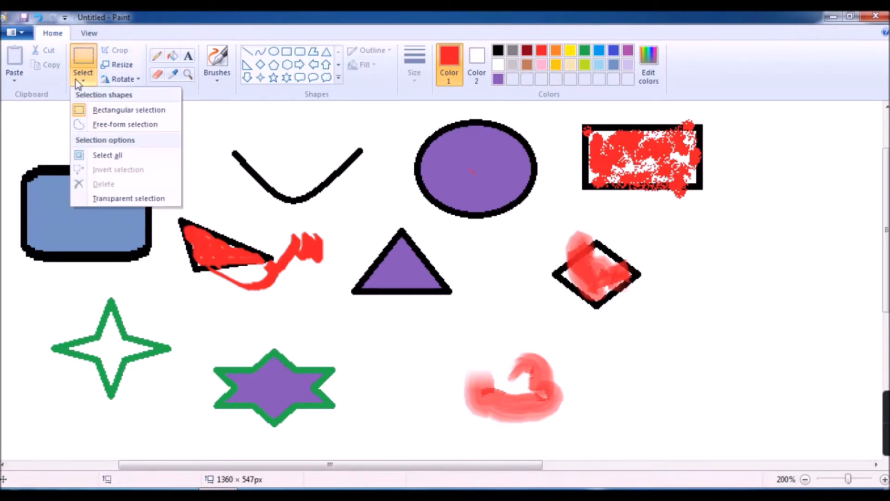
click(107, 110)
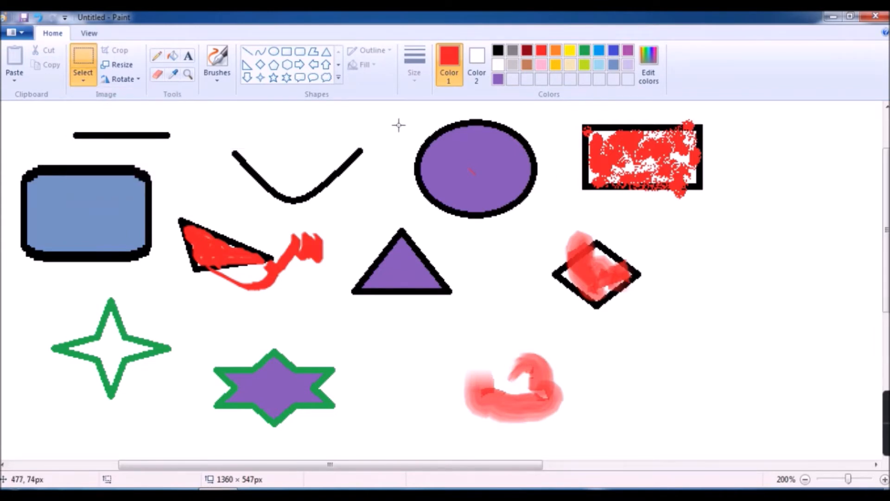
drag(400, 125, 550, 247)
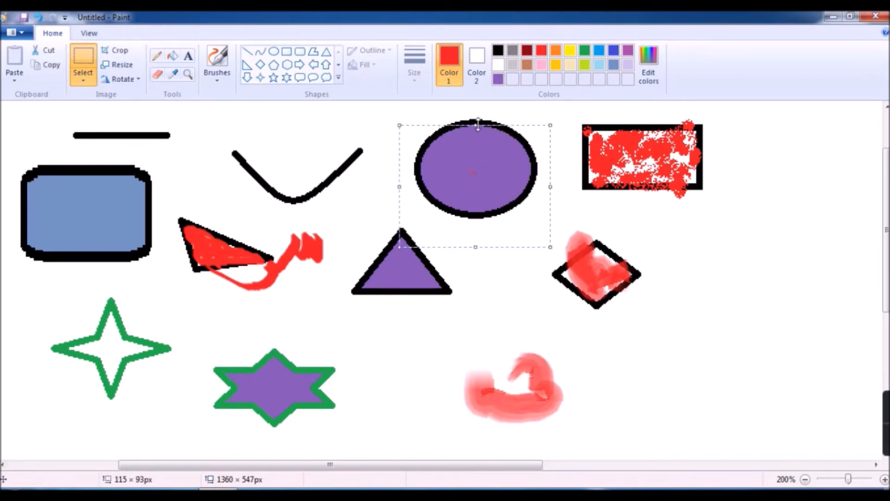
drag(475, 124, 478, 93)
drag(550, 170, 588, 178)
drag(495, 246, 498, 289)
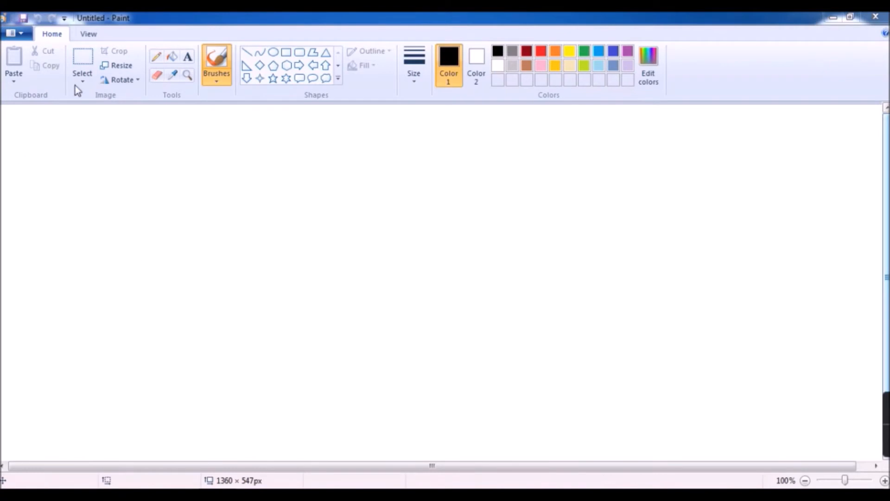
Step: Set Color 2 to light yellow and fill the blank canvas with it
click(477, 58)
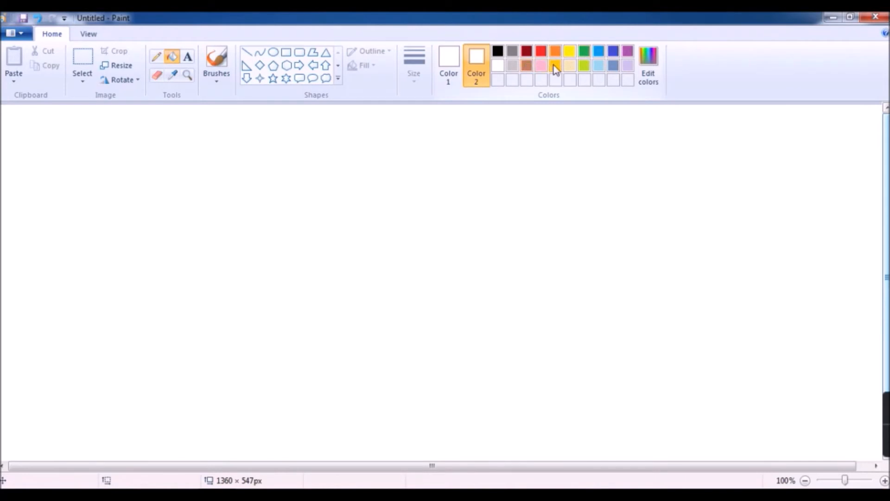
click(572, 66)
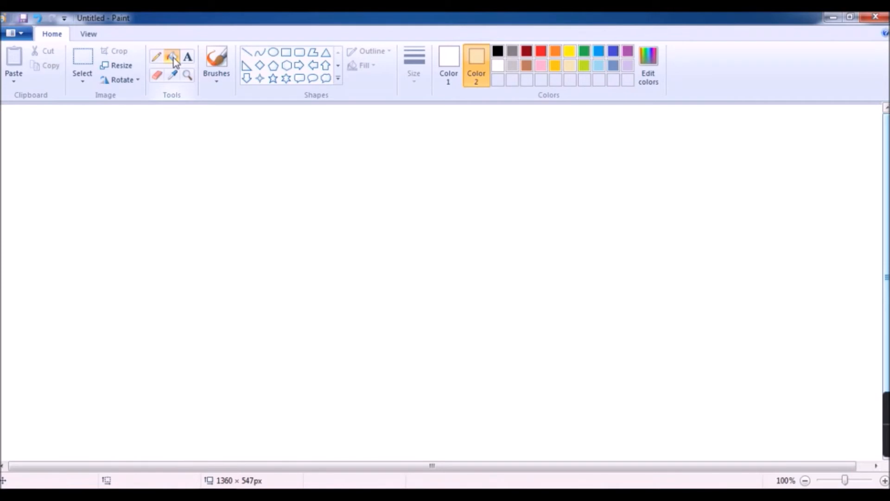
right_click(326, 235)
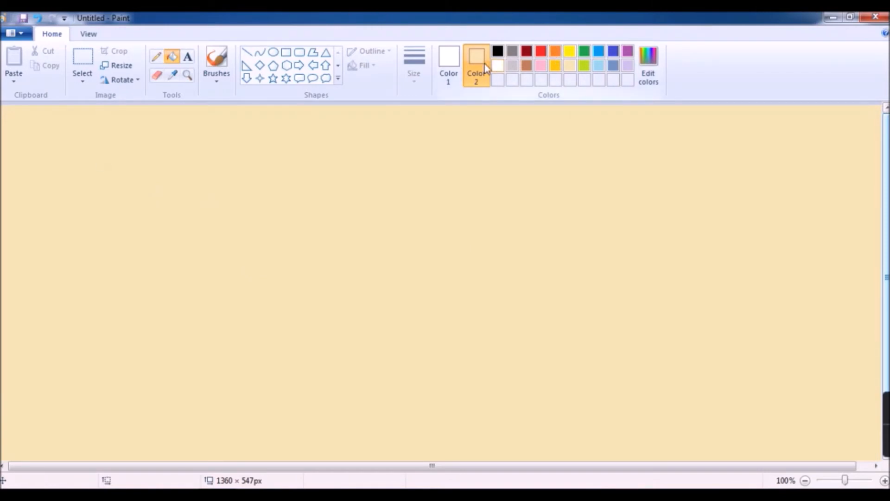
Step: Change Color 2 to turquoise blue and fill the whole canvas with it
click(598, 52)
click(167, 59)
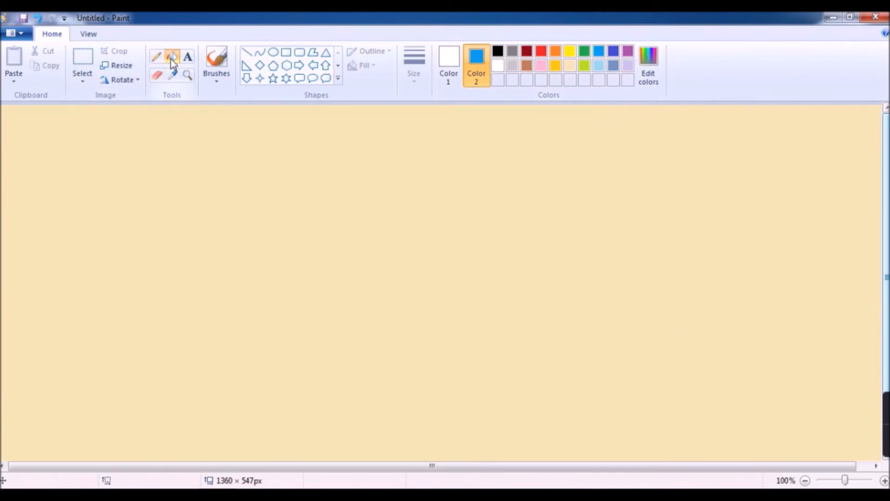
right_click(465, 261)
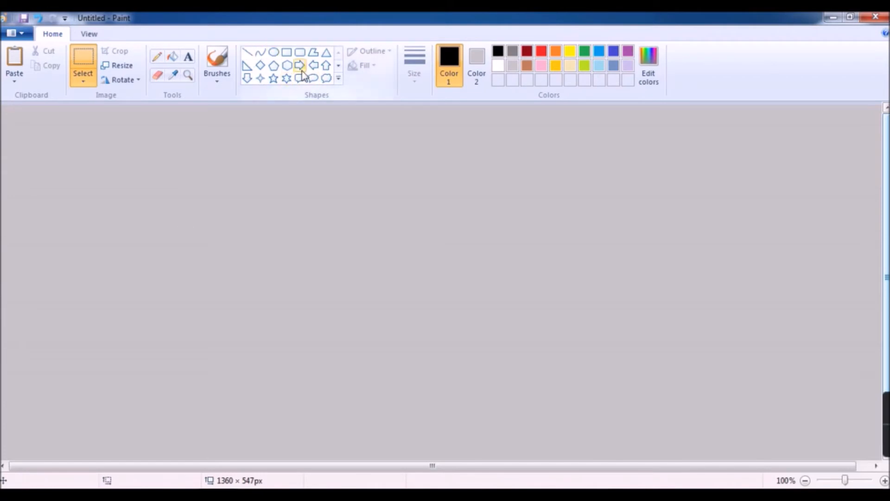
Step: Draw a large black ellipse mid-canvas as a face and a small upright ellipse inside it as the left eye
click(275, 54)
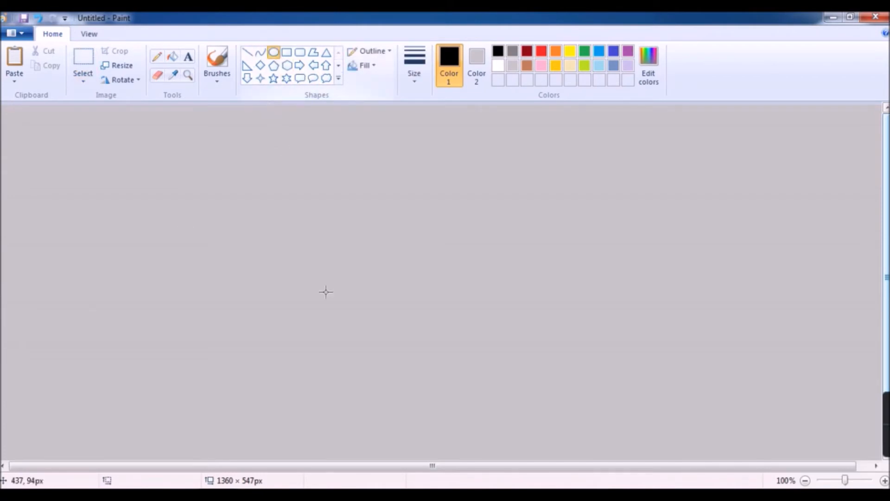
drag(275, 163, 534, 356)
drag(340, 193, 360, 232)
click(260, 162)
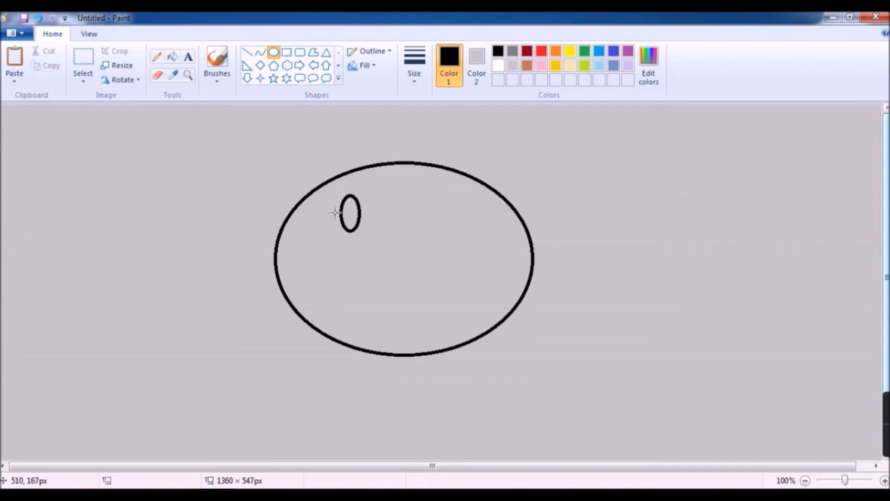
Step: Copy the small eye ellipse using a rectangular selection about 41 × 75 px
click(81, 80)
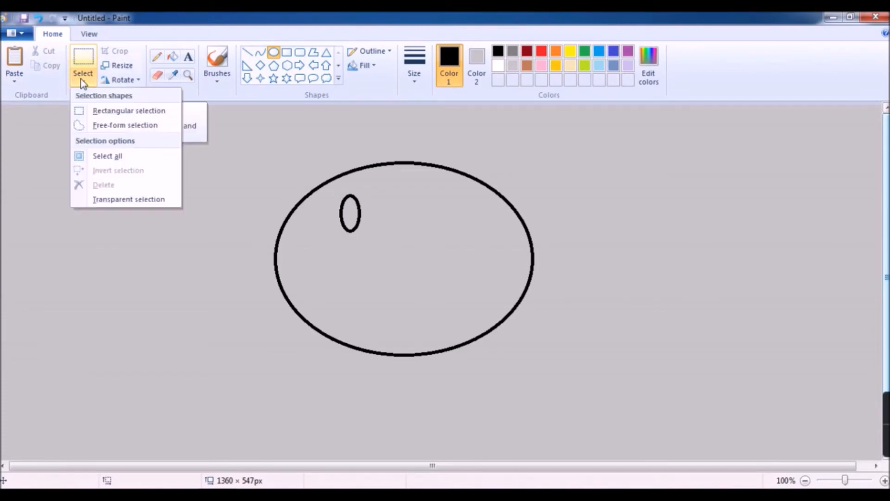
click(102, 114)
drag(338, 194, 364, 242)
click(35, 68)
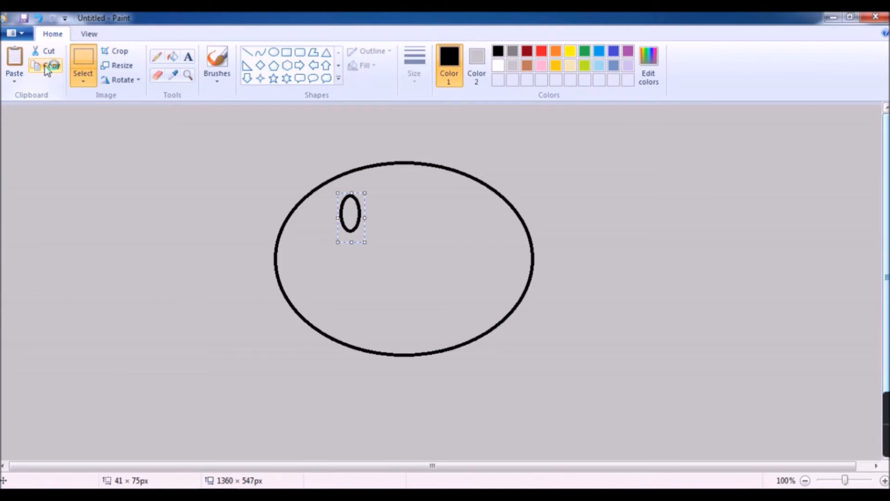
click(431, 214)
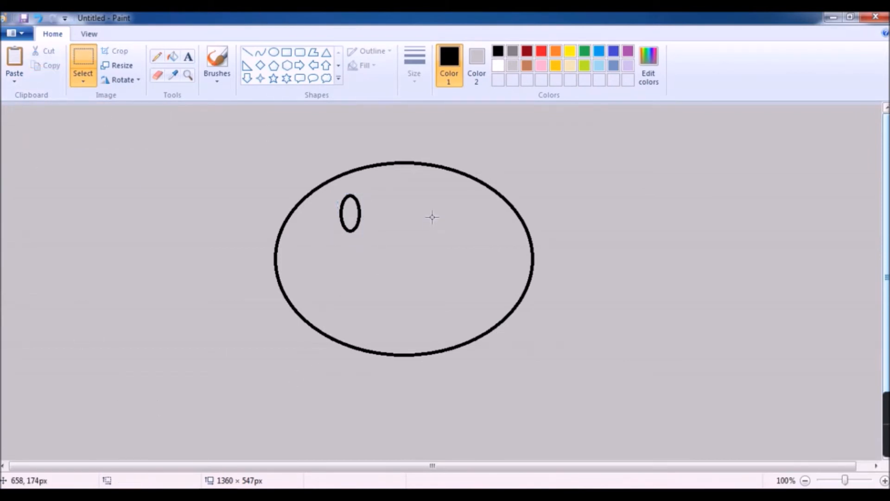
Step: Paste the copied ellipse, place it as the right eye level with the left one, and nudge it slightly down
click(18, 82)
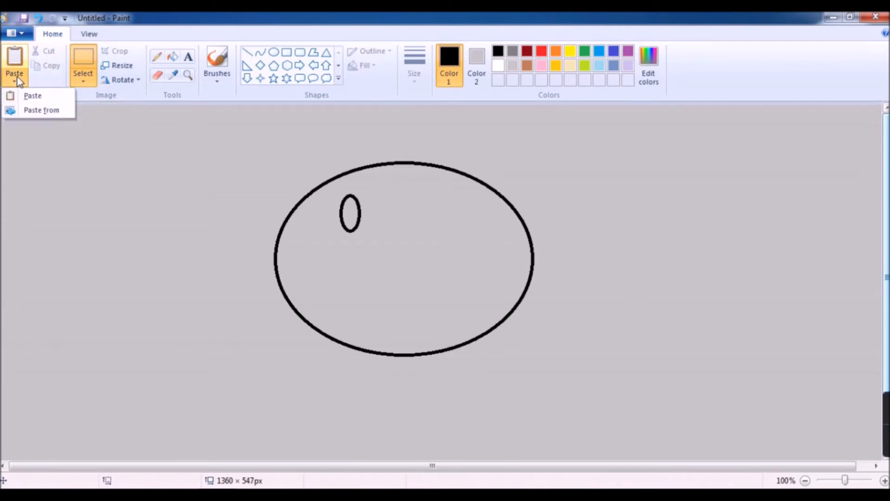
click(29, 92)
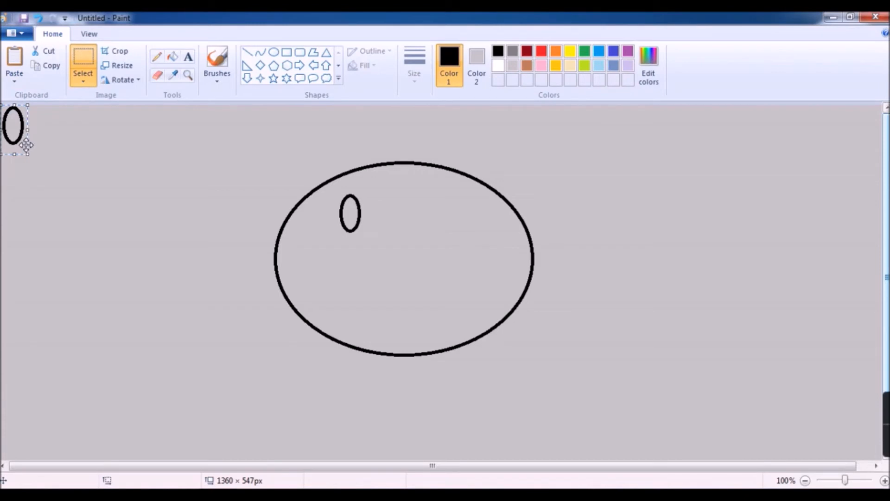
drag(25, 144, 452, 230)
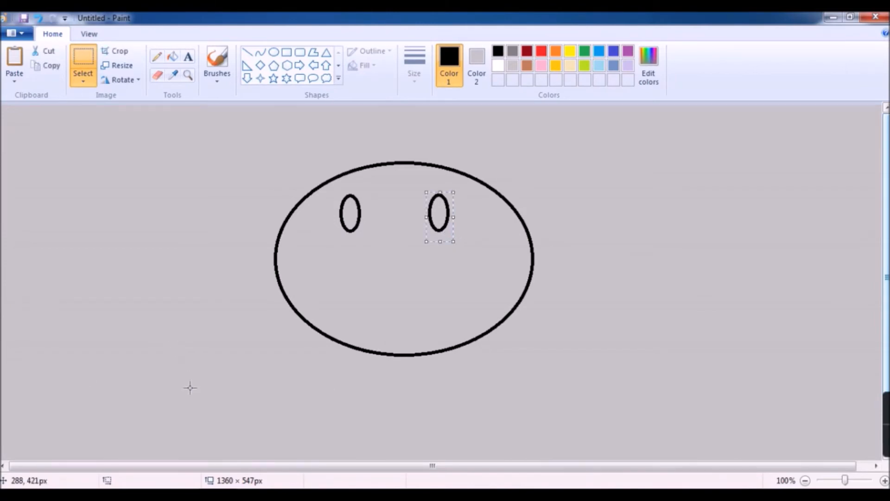
key(Down)
key(Down)
key(Down)
key(Down)
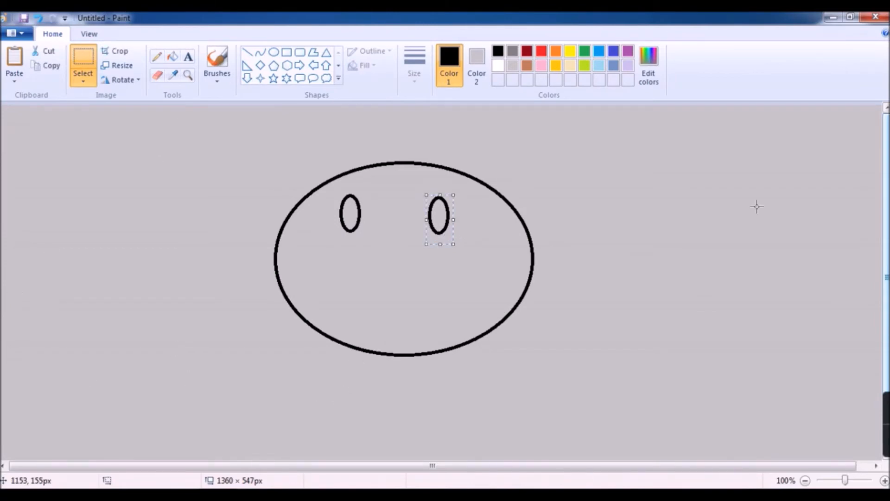
Step: Nudge the pasted right eye up level with the left one and slightly to the right, and deselect it
key(Up)
key(Up)
key(Up)
key(Up)
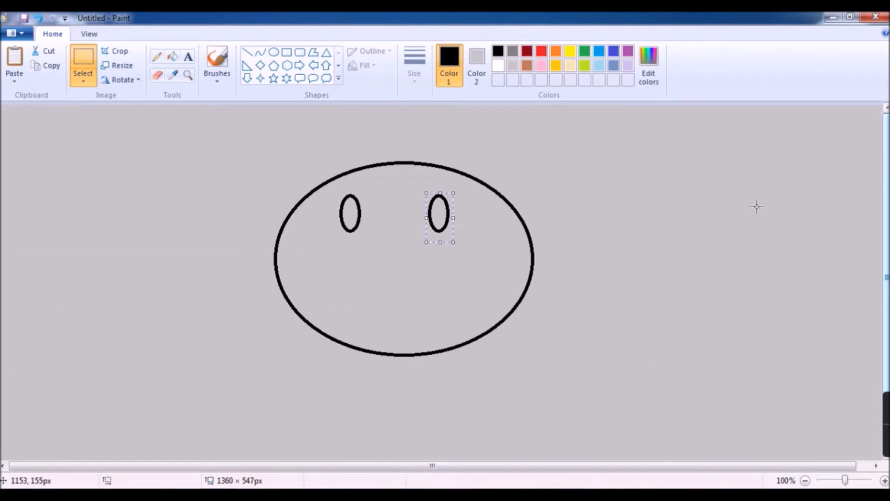
key(Right)
key(Right)
key(Right)
key(Right)
key(Right)
click(222, 185)
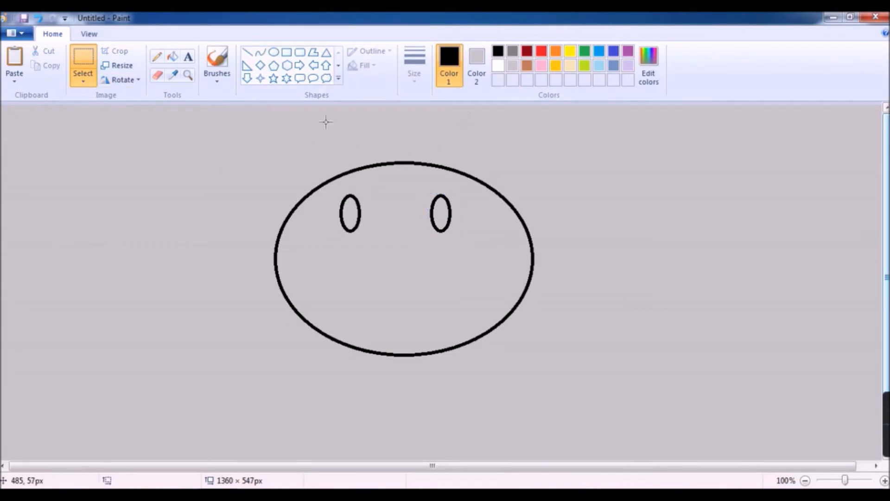
Step: Draw a black curve about 177 px wide below the eyes and bend its middle downward into a smiling mouth
click(261, 54)
drag(350, 278, 464, 277)
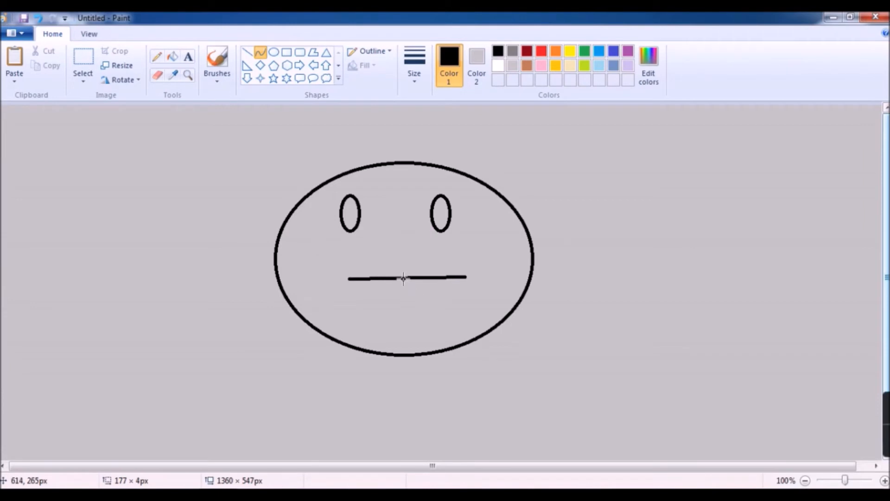
drag(403, 278, 403, 317)
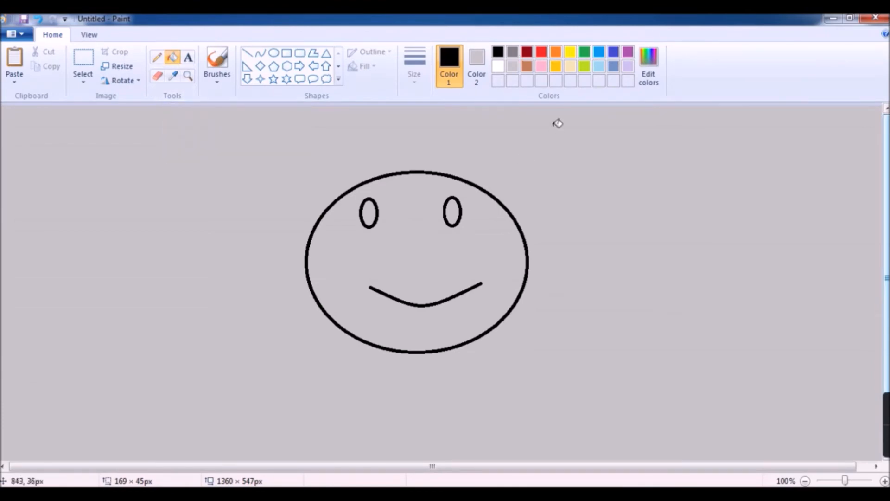
Step: Fill the face with yellow and both eyes with black
click(570, 52)
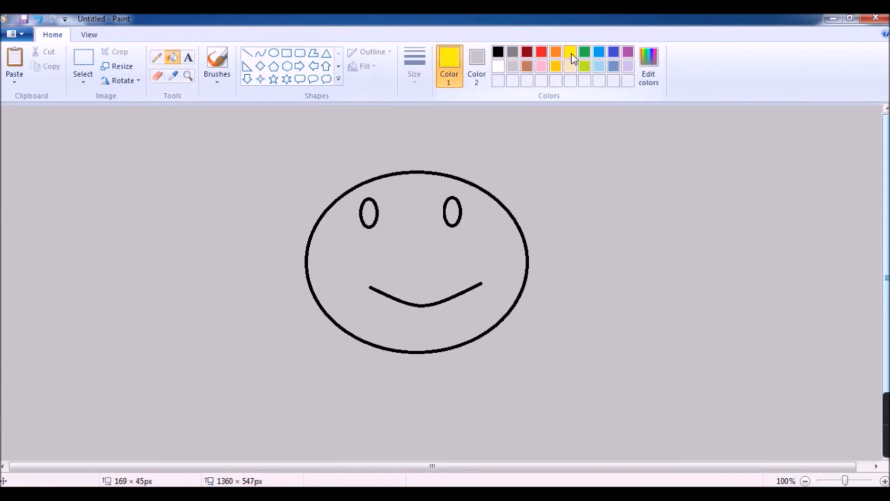
click(402, 249)
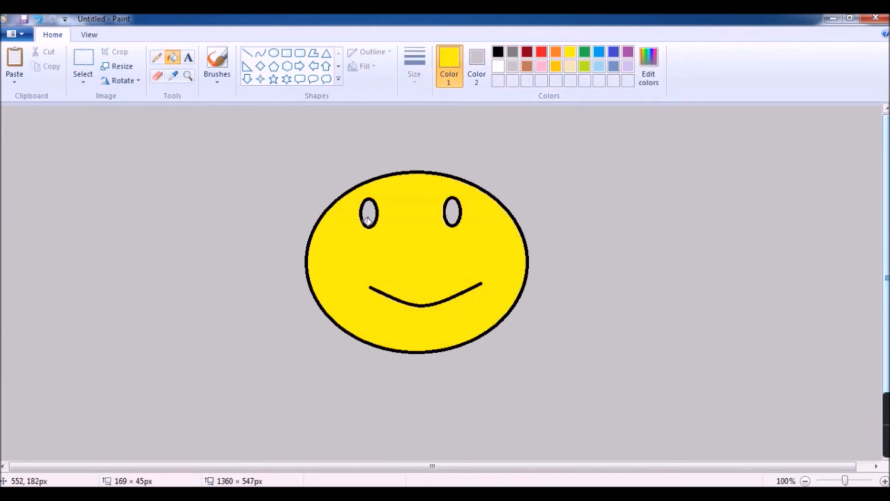
click(498, 52)
click(370, 214)
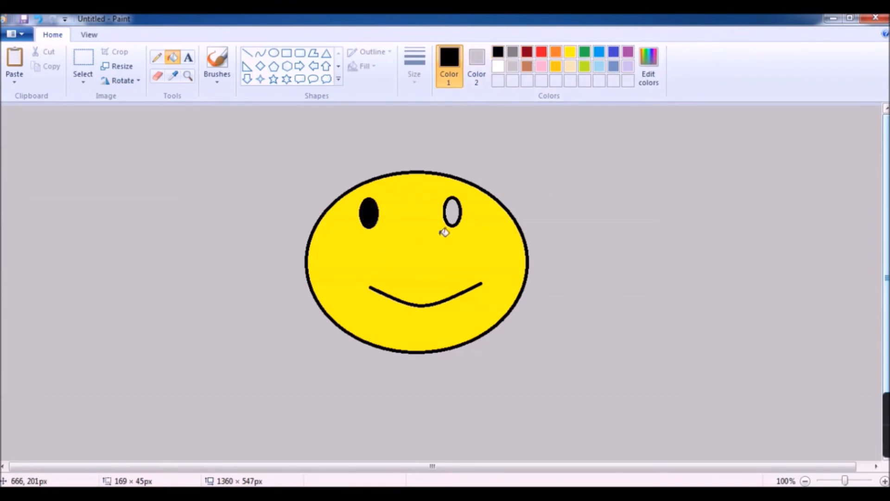
click(454, 216)
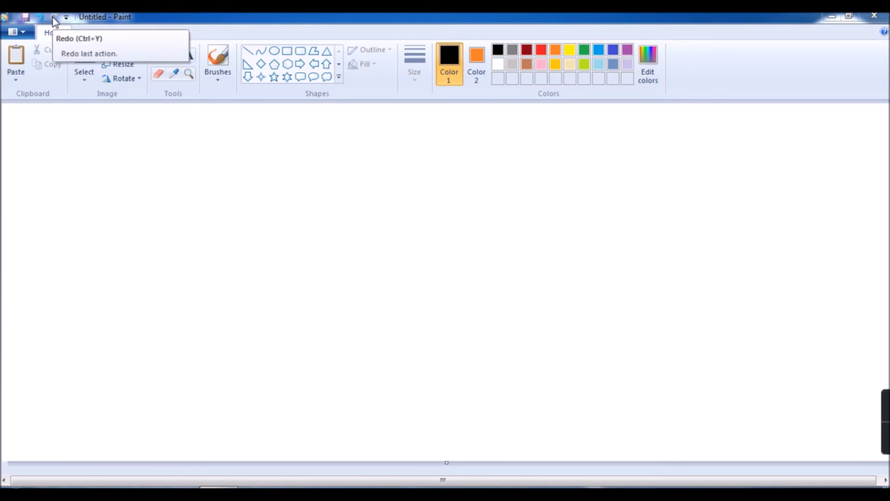
Step: Draw a black-outlined rectangle on the blank canvas, fill it with black and refill it with orange
click(287, 51)
drag(278, 155, 442, 277)
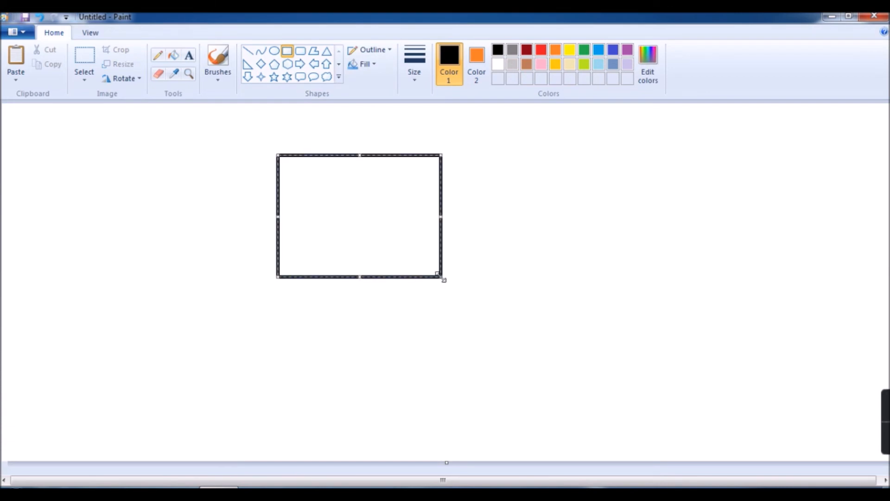
click(173, 54)
click(346, 201)
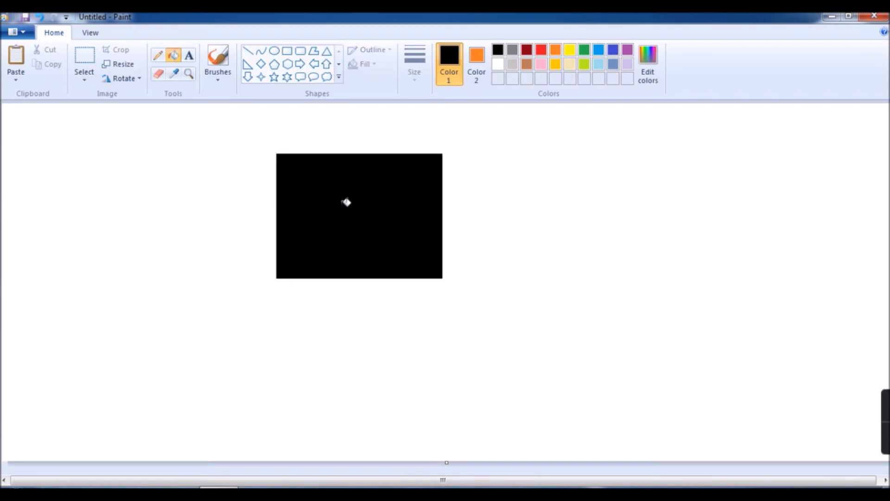
click(555, 50)
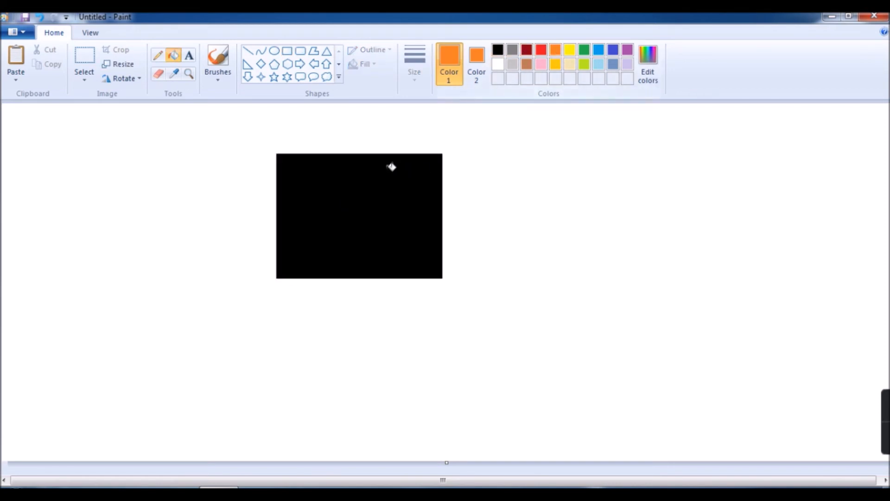
click(373, 196)
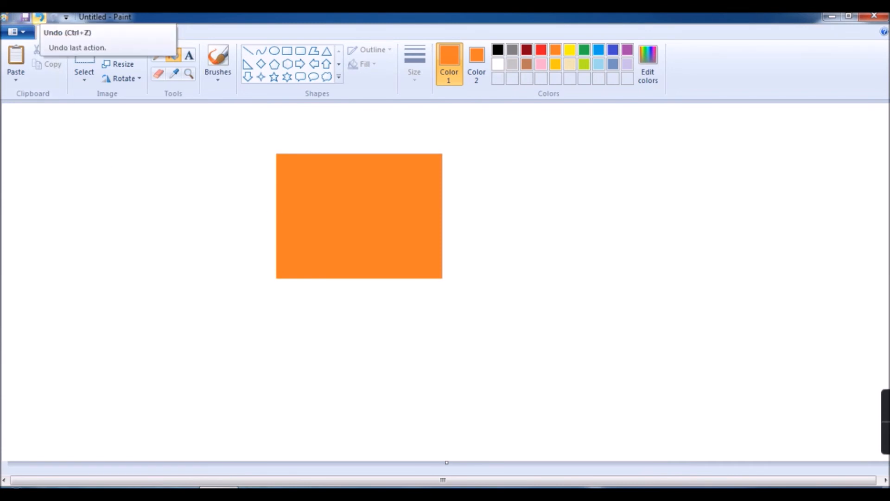
Step: Undo the rectangle's orange and black fills and redo both of them
click(40, 18)
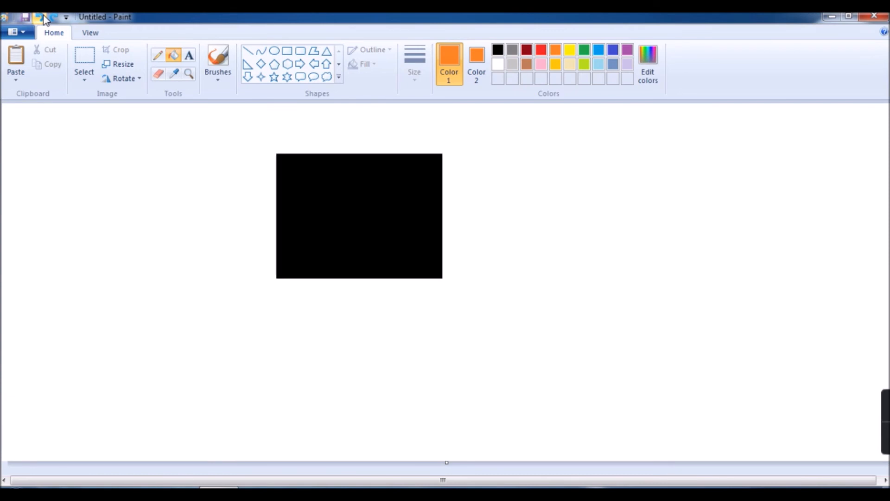
click(42, 19)
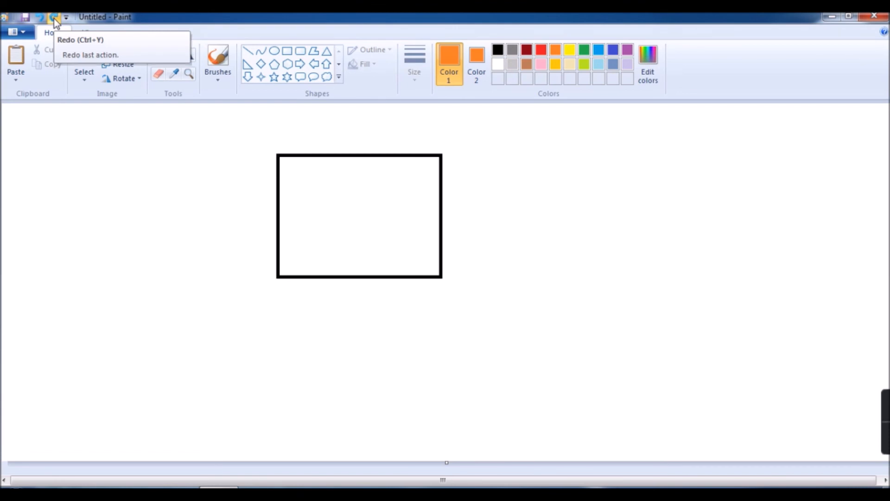
click(54, 19)
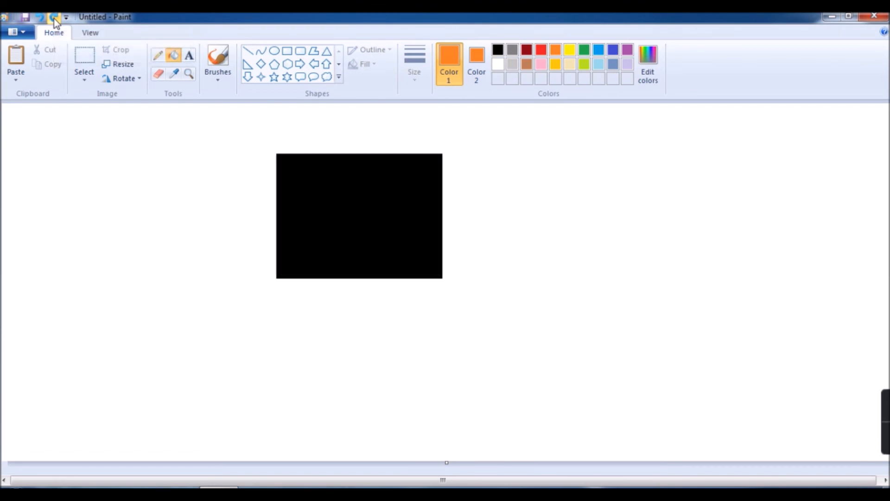
click(54, 19)
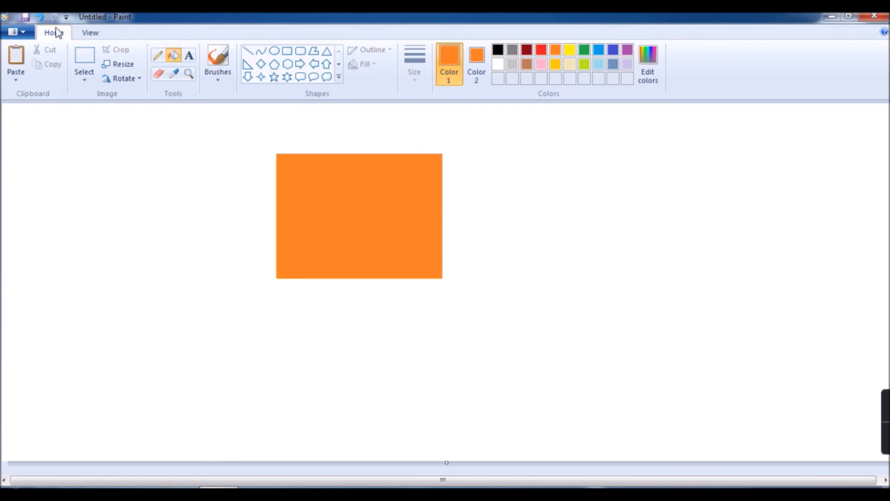
Step: Enclose the orange rectangle in a rectangular selection with some margin around it
click(87, 77)
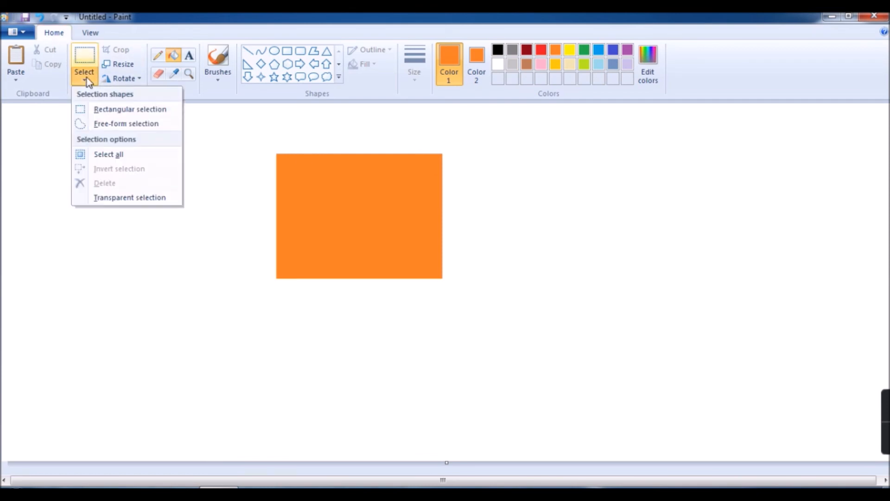
click(114, 112)
drag(260, 136, 480, 307)
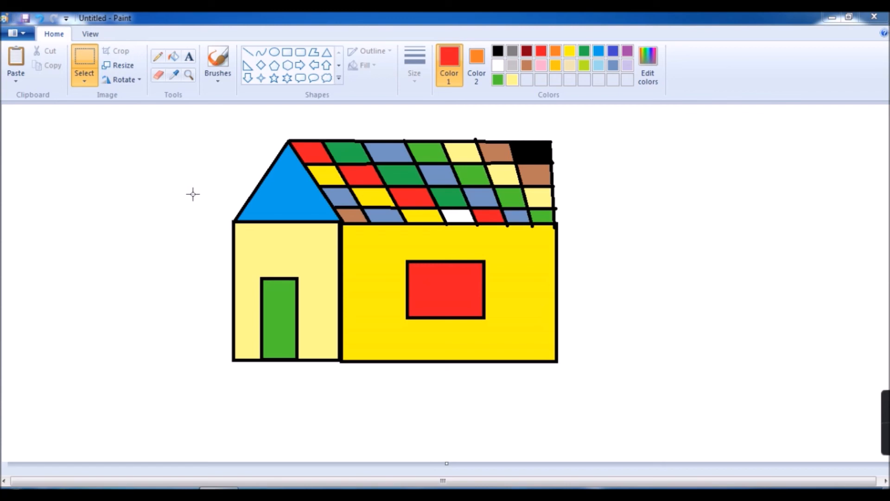
Step: Enclose the whole house drawing in a rectangular selection and rotate it 180°
click(87, 82)
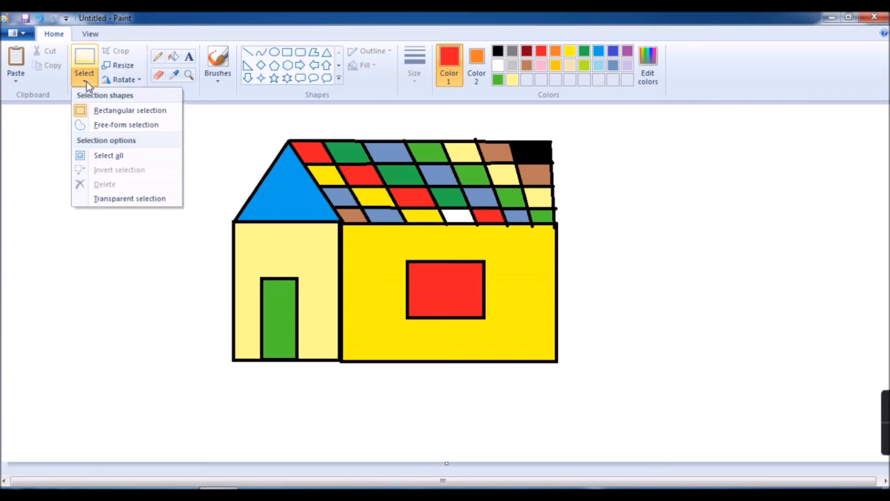
click(111, 115)
mouse_move(174, 124)
mouse_down()
mouse_move(226, 129)
mouse_move(682, 251)
mouse_move(644, 409)
mouse_up()
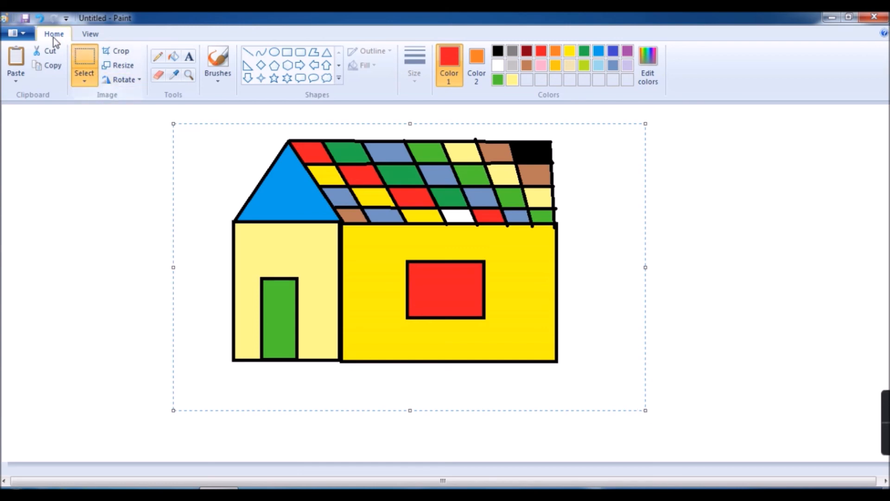
click(138, 79)
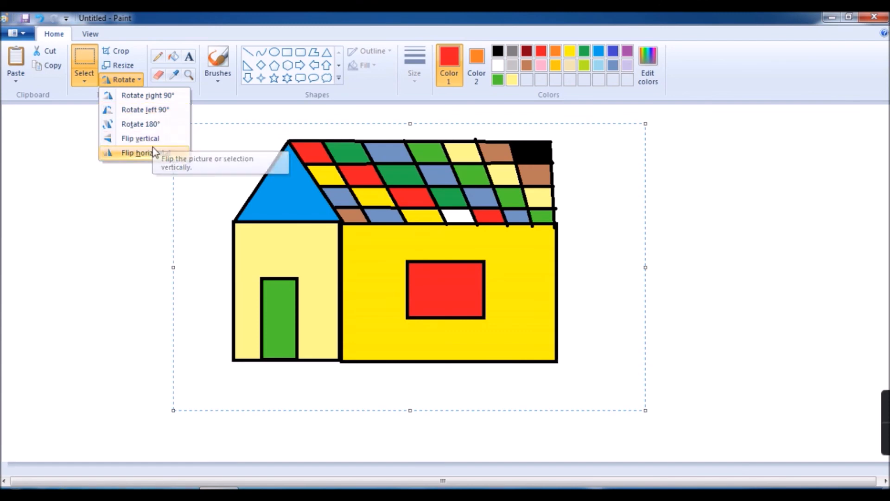
click(134, 125)
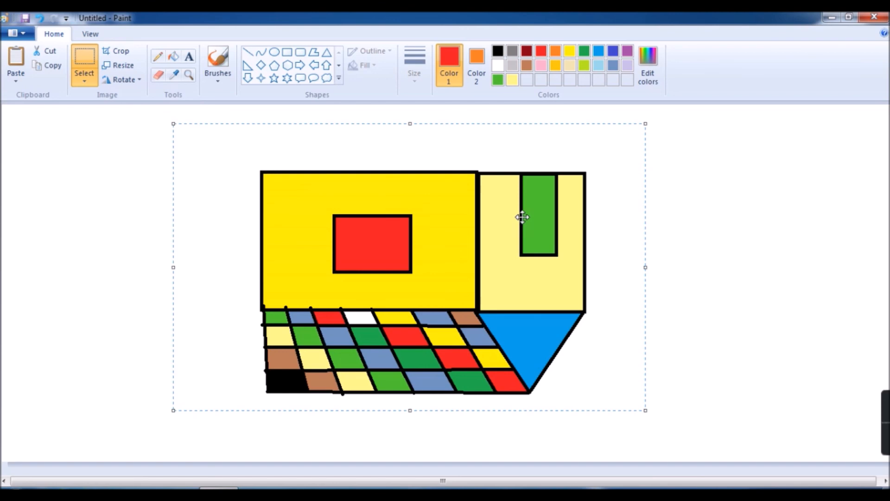
Step: Rotate the selected house left 90° and back right 90°
click(137, 85)
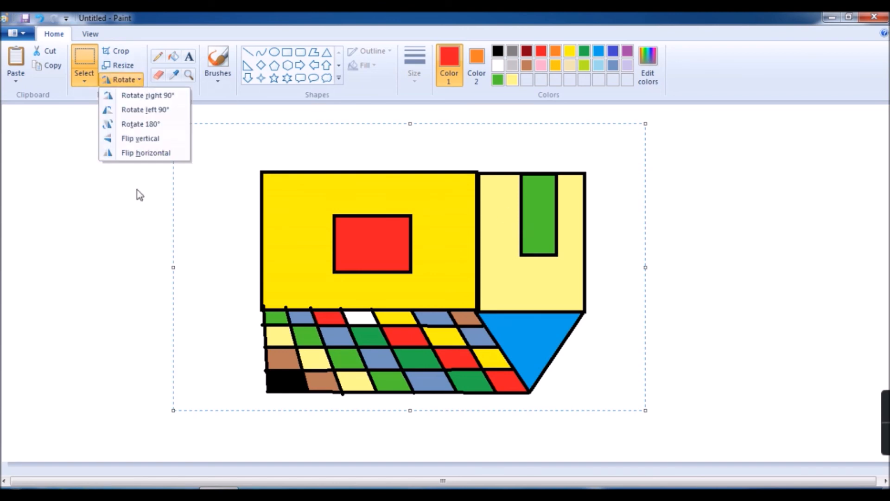
click(137, 109)
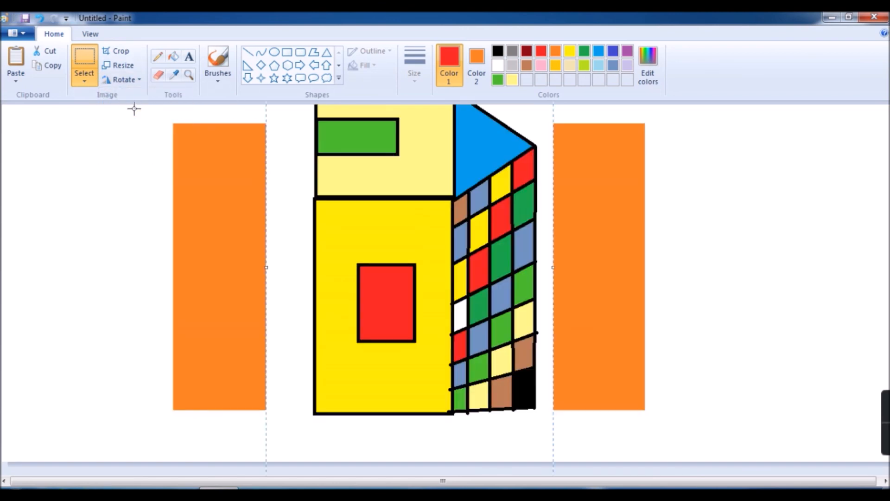
click(135, 81)
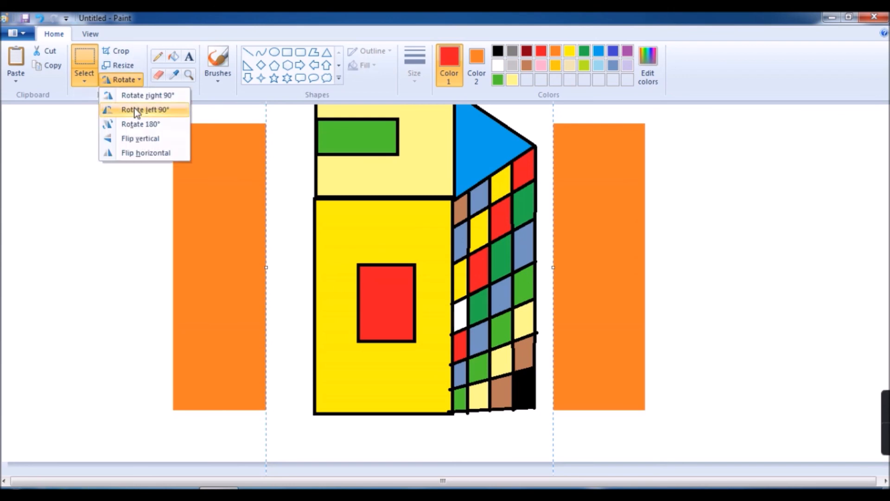
click(140, 96)
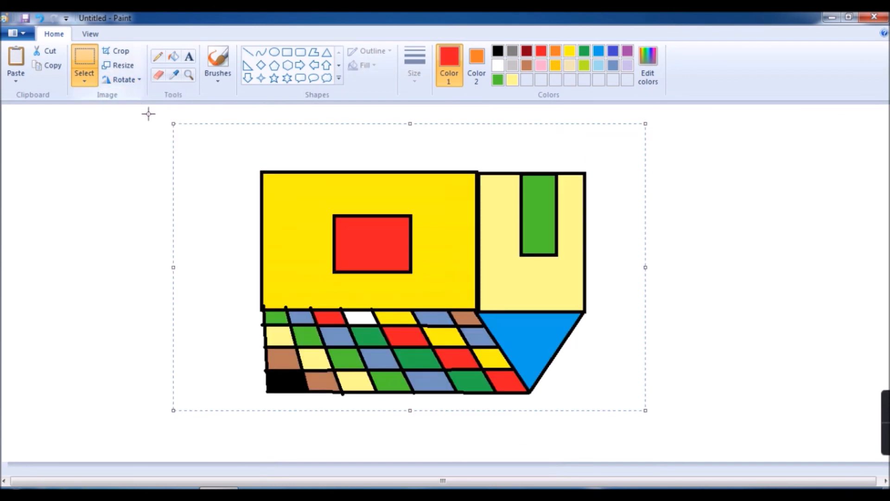
Step: Flip the selected house vertically and horizontally, and deselect it
click(139, 81)
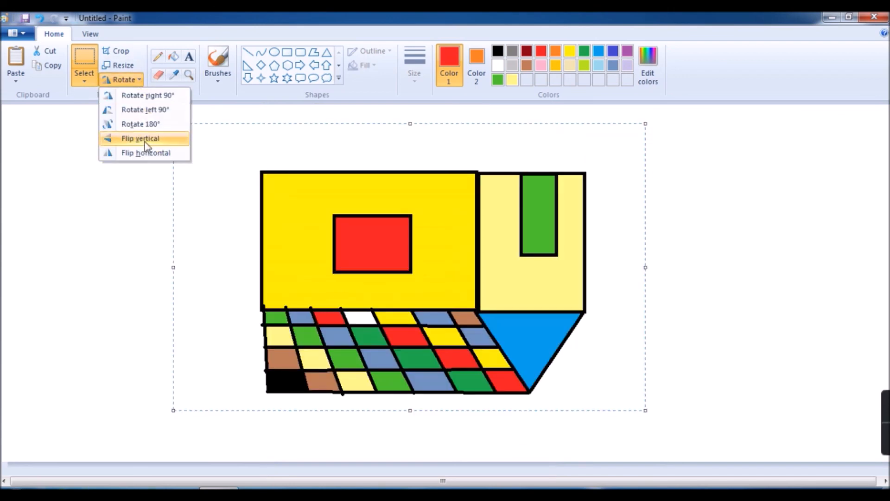
click(144, 142)
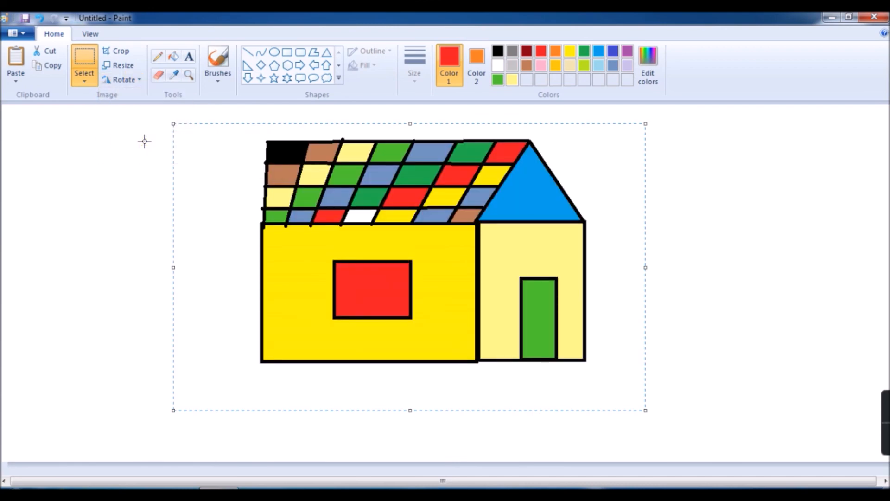
click(137, 79)
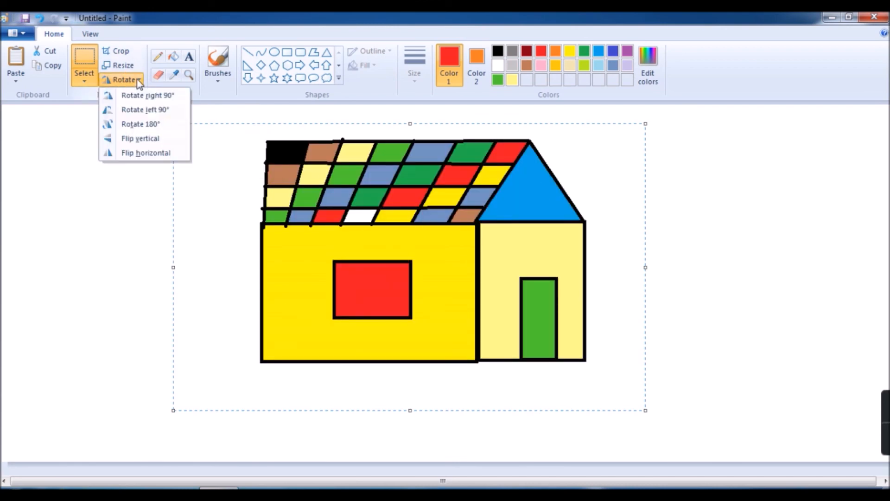
click(150, 157)
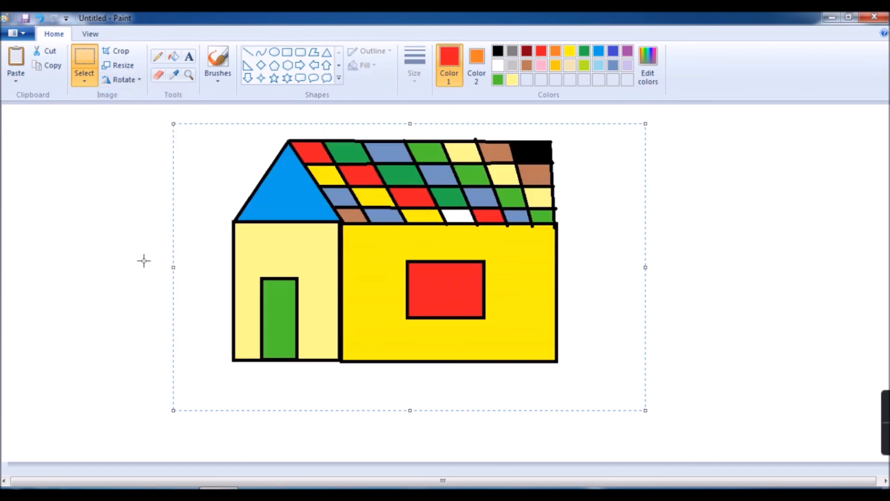
click(117, 243)
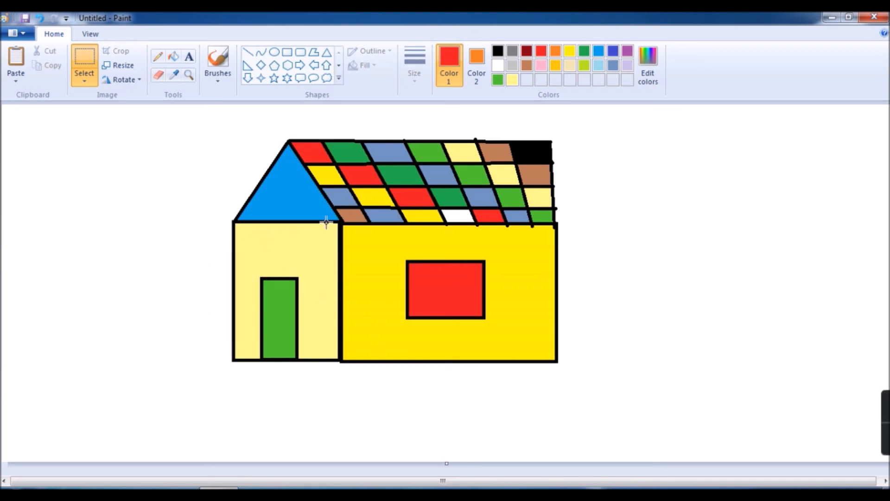
Step: Crop the picture to the cream wall with the green door using a rectangular selection, and undo the crop
click(79, 81)
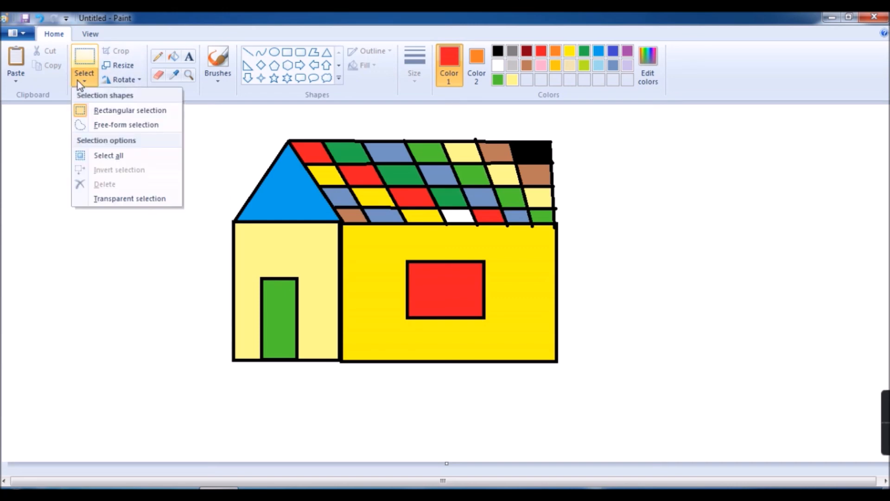
click(133, 111)
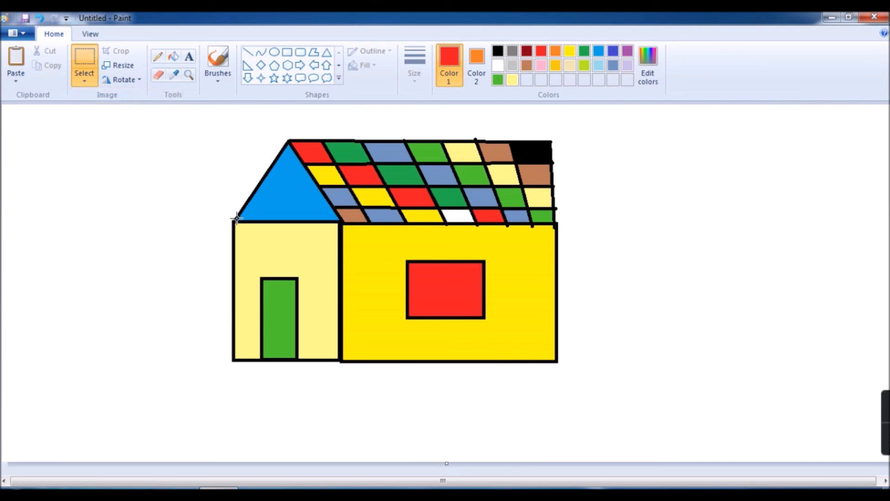
drag(235, 223, 338, 364)
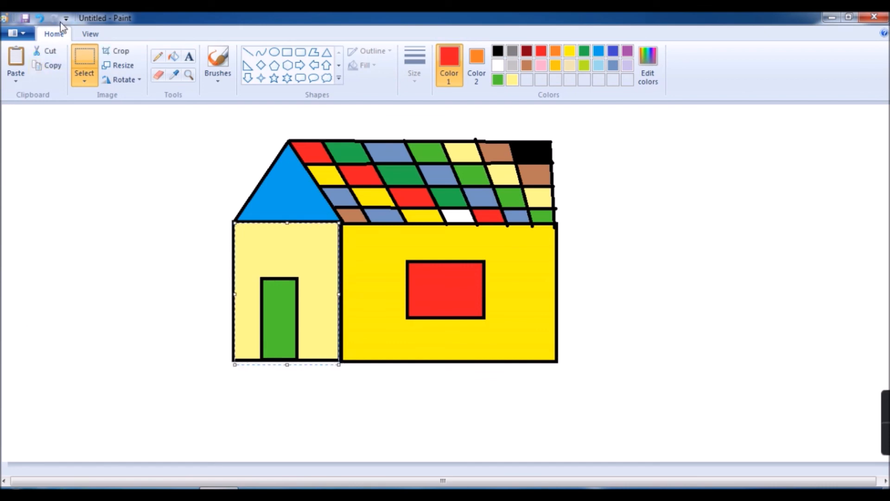
click(119, 51)
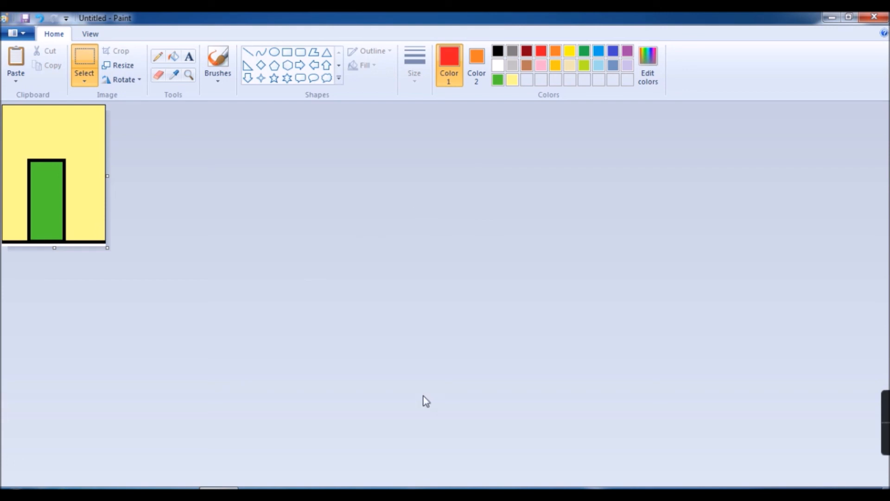
click(40, 19)
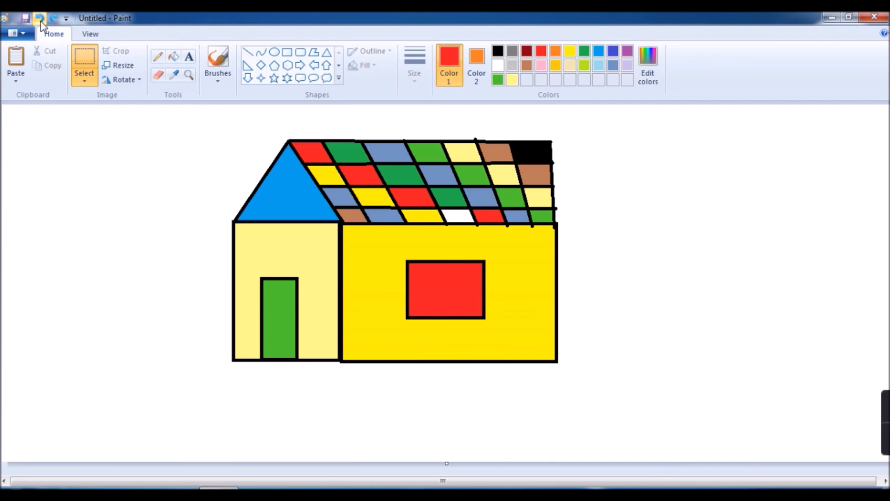